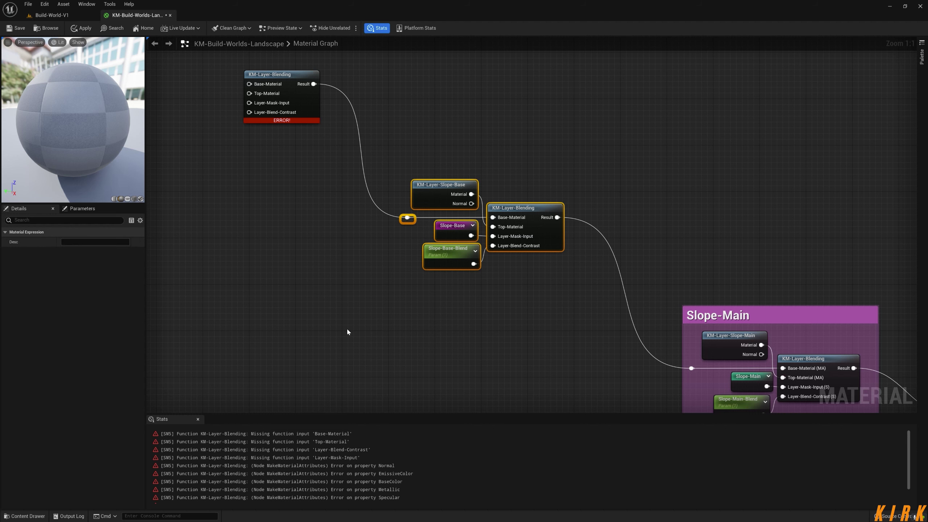
Enclose the selected Slope-Base nodes in a comment titled Slope-Base with font size 25 and a light blue color
key(c)
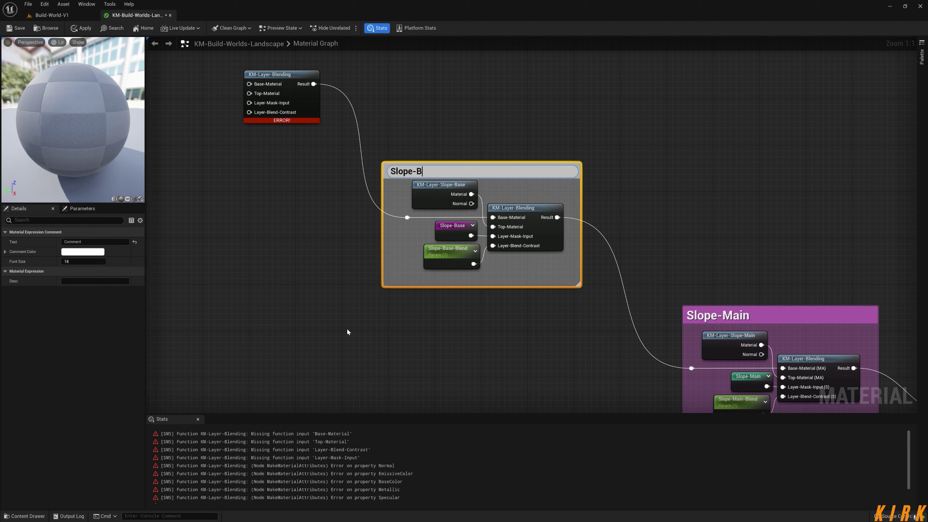
click(83, 261)
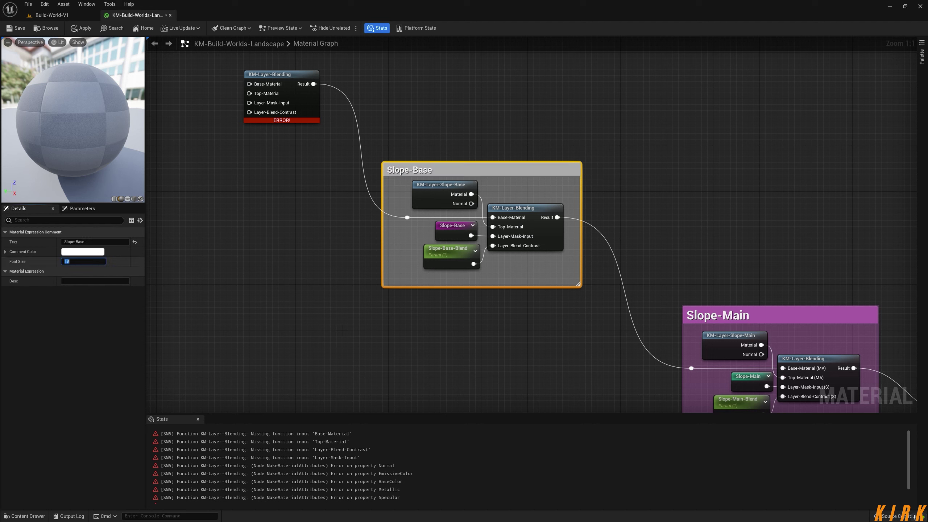
text(25)
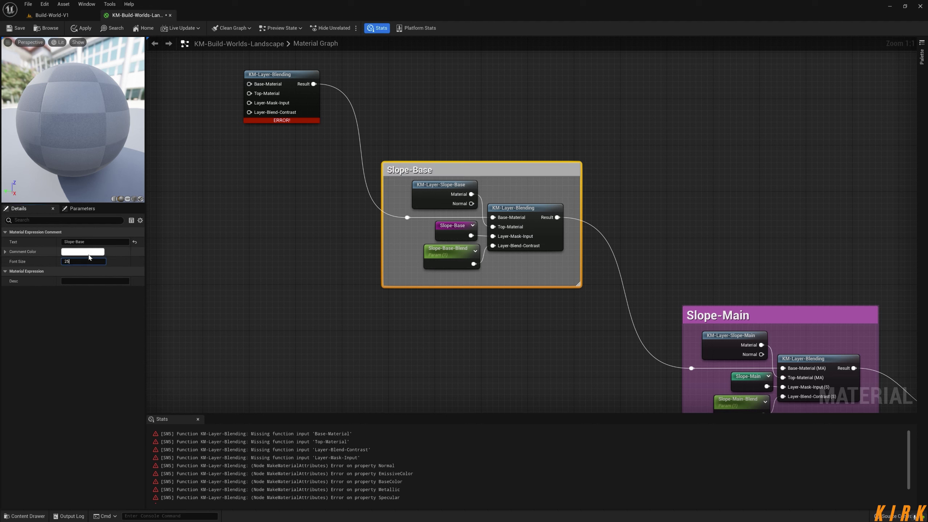
click(83, 251)
click(114, 300)
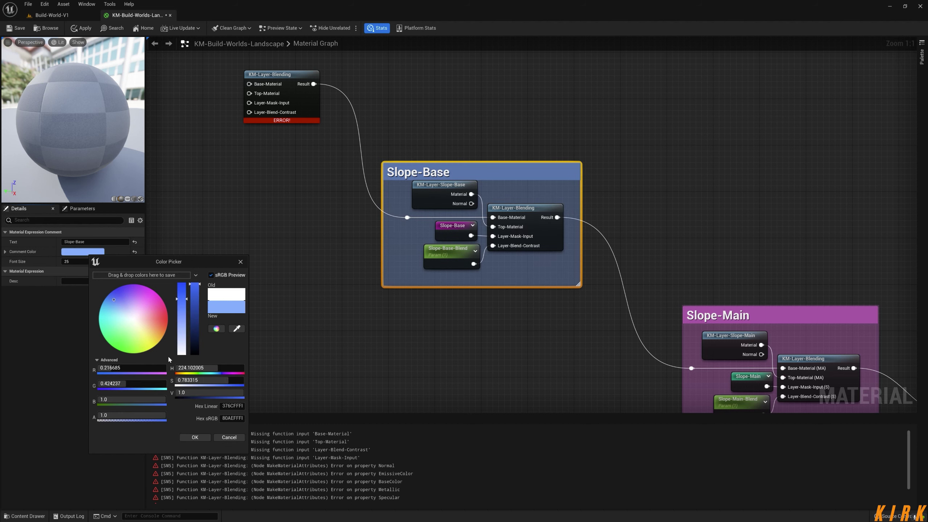
click(202, 438)
Enlarge the Slope-Base comment box around its nodes and move the group closer to the Slope-Main group
right_drag(437, 363, 390, 343)
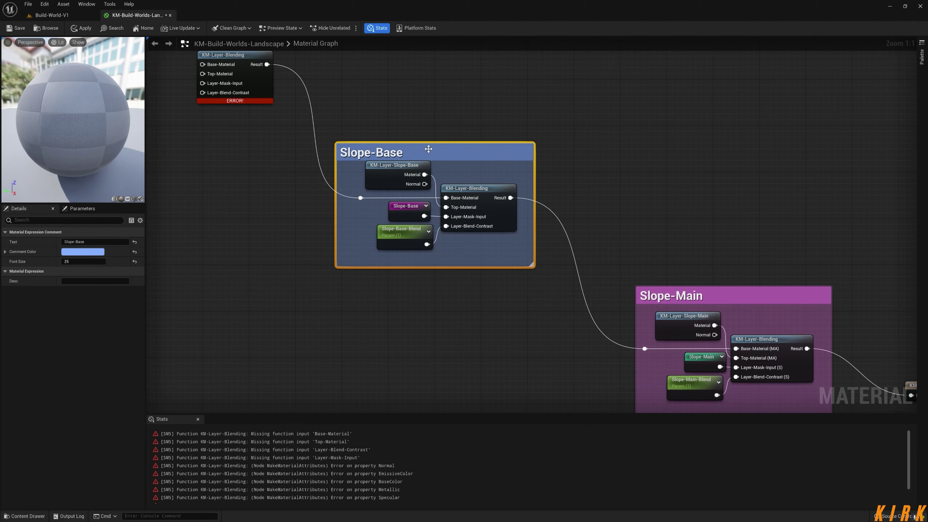
drag(432, 142, 434, 131)
right_drag(490, 337, 472, 251)
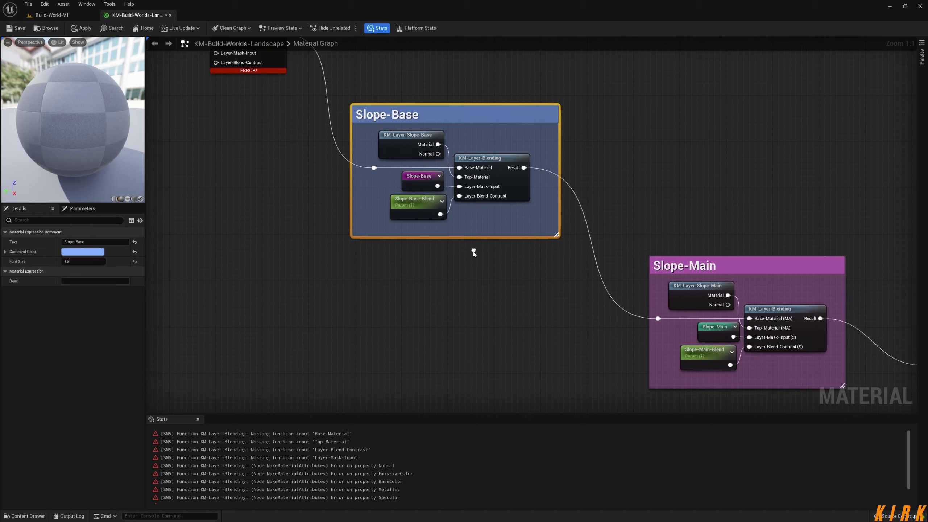
scroll(472, 251, down, 3)
right_drag(536, 285, 421, 206)
right_drag(377, 91, 395, 120)
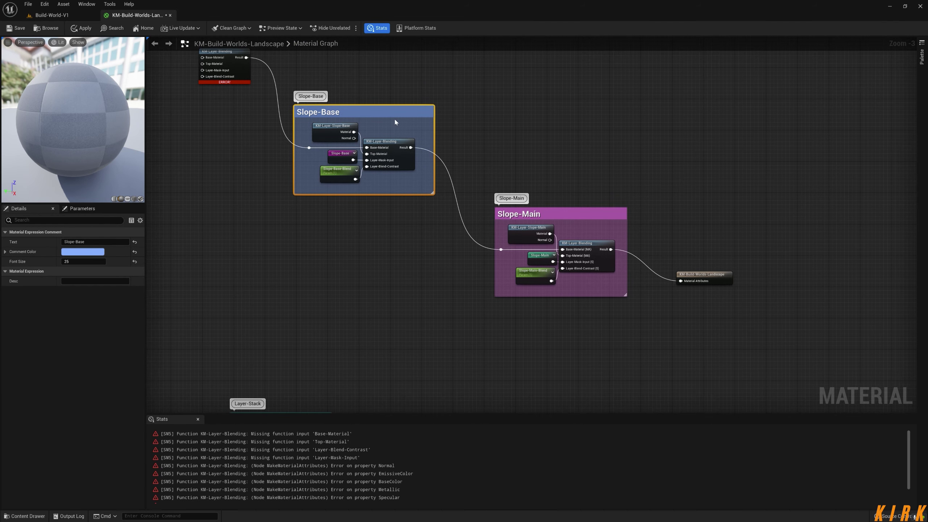
drag(372, 112, 408, 118)
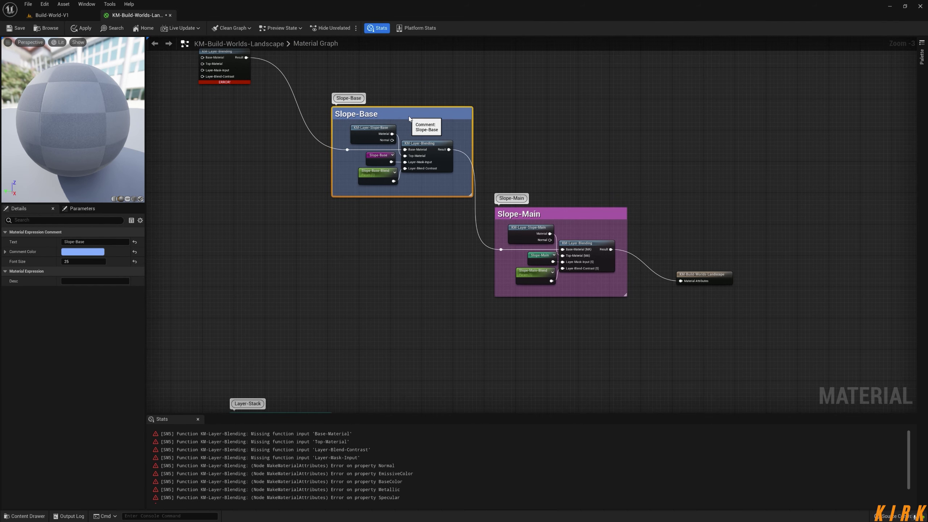
Move the KM-Layer-Blending node that feeds Slope-Base farther up and away from that group
click(253, 260)
right_drag(253, 259, 395, 318)
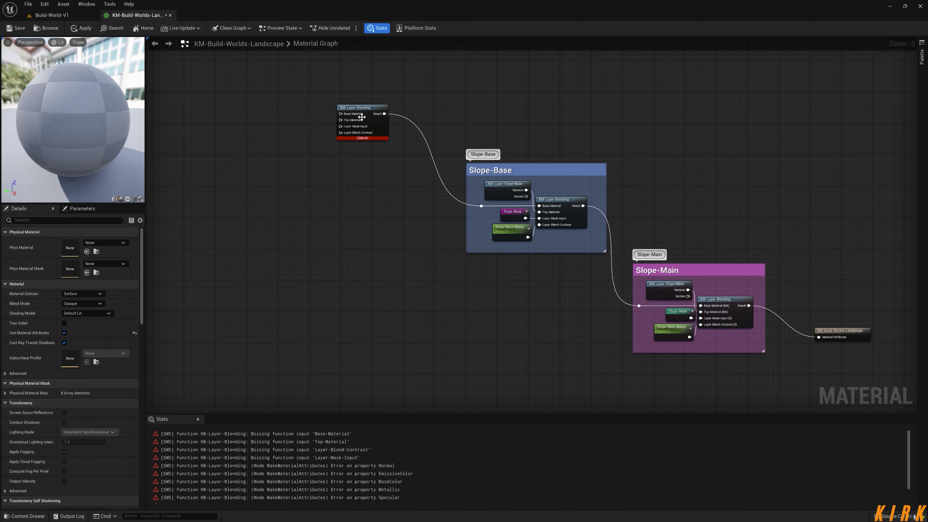
drag(362, 117, 350, 97)
right_drag(393, 232, 301, 209)
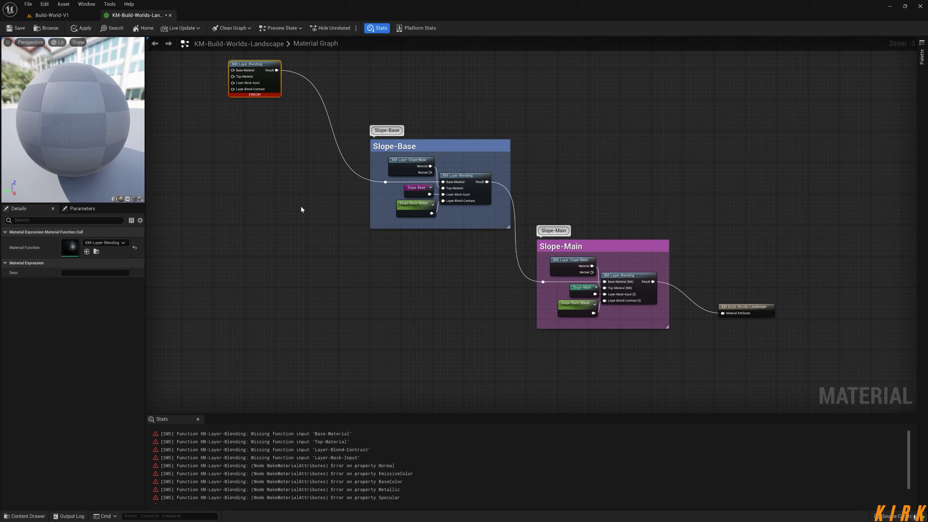
Move the Layer-Stack comment group directly beneath the Slope-Main group
right_drag(261, 262, 255, 223)
right_drag(586, 270, 495, 274)
scroll(494, 274, up, 3)
right_drag(381, 323, 423, 265)
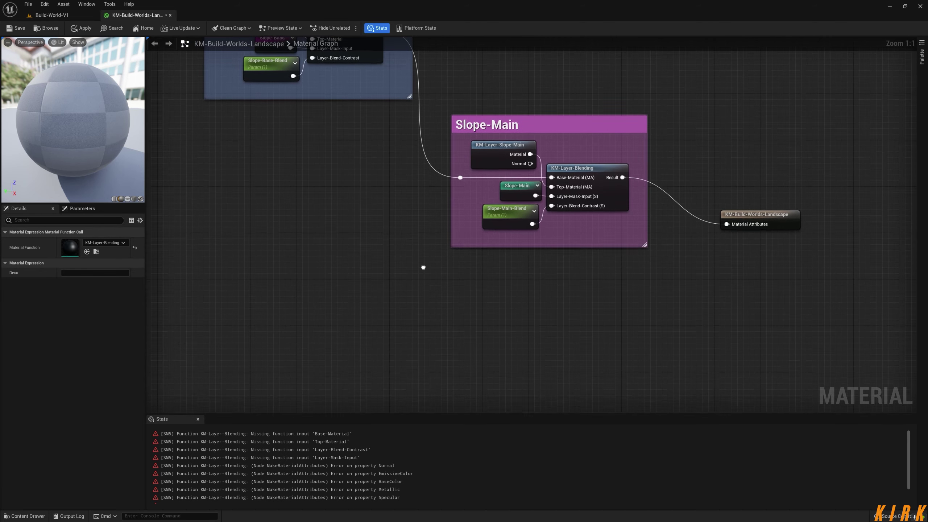
right_drag(319, 346, 474, 76)
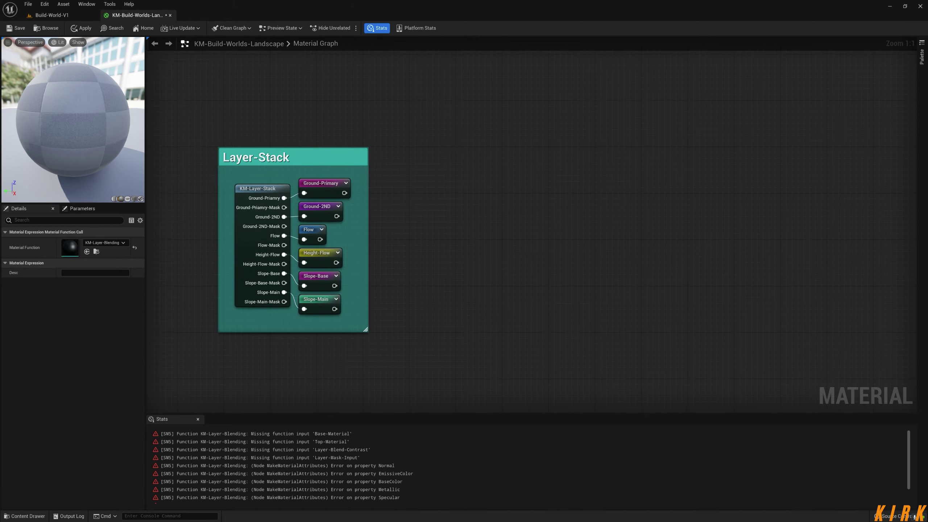
mouse_move(451, 142)
right_down()
mouse_move(480, 155)
mouse_move(452, 375)
mouse_move(472, 521)
mouse_move(565, 480)
mouse_move(383, 207)
mouse_move(436, 137)
right_up()
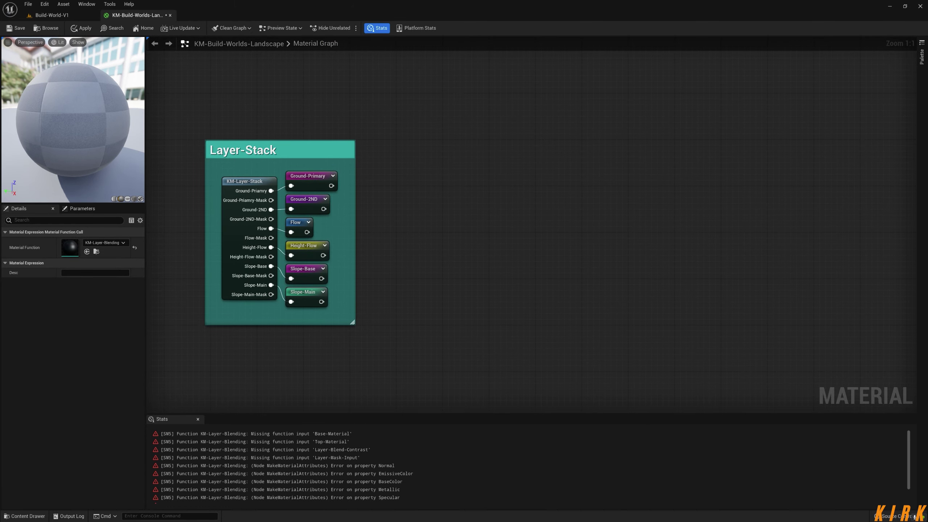
right_drag(336, 129, 255, 255)
drag(210, 282, 429, 142)
right_drag(280, 126, 215, 309)
right_drag(281, 259, 287, 119)
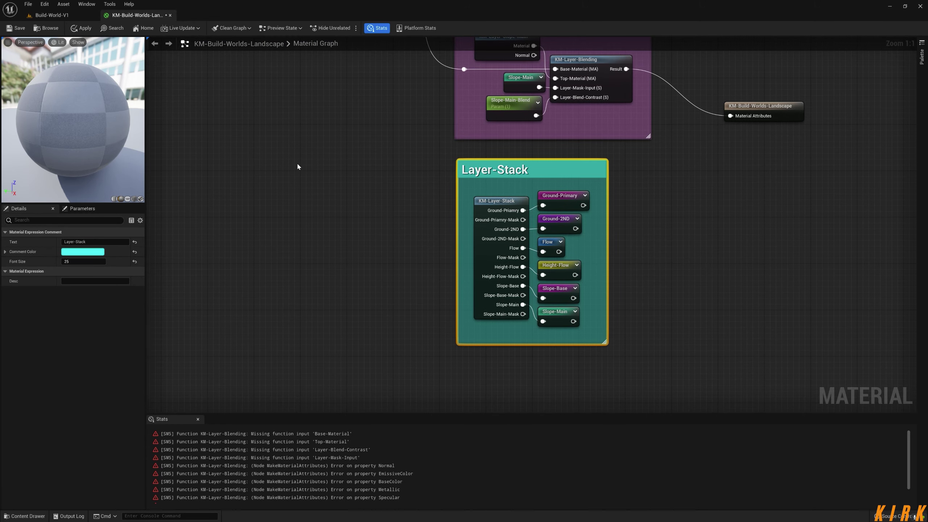
Examine how the Slope-Base and Slope-Main groups chain to the material output and which layers the Layer-Stack group provides
right_drag(298, 167, 422, 301)
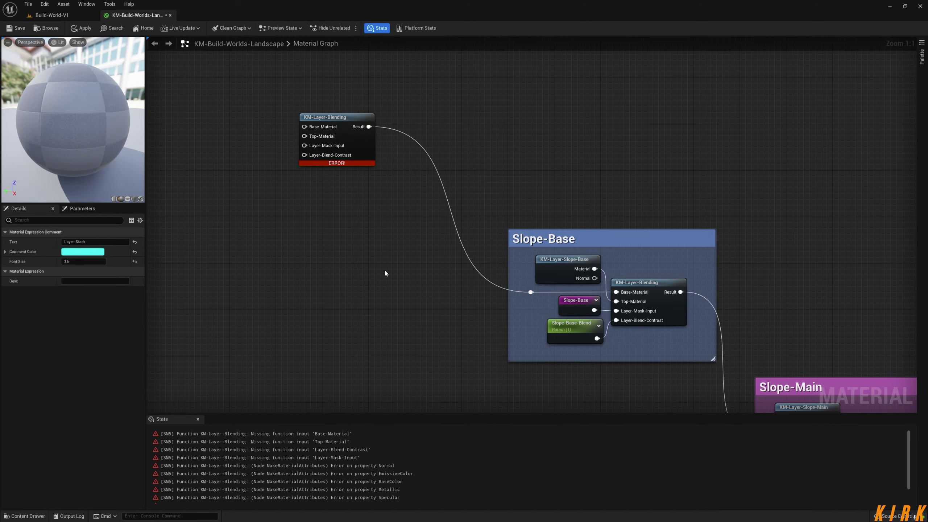
right_drag(385, 271, 295, 153)
scroll(511, 345, down, 2)
right_drag(575, 370, 445, 263)
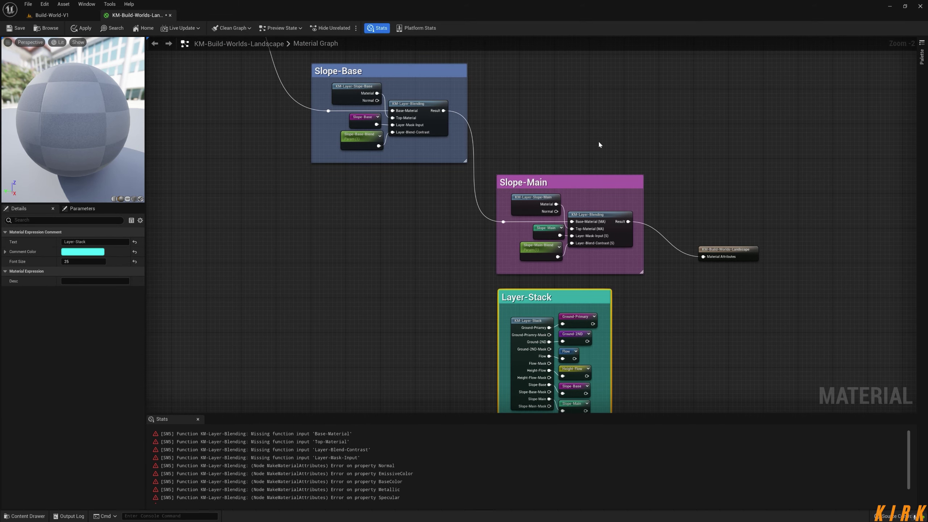
drag(662, 116, 488, 261)
click(393, 247)
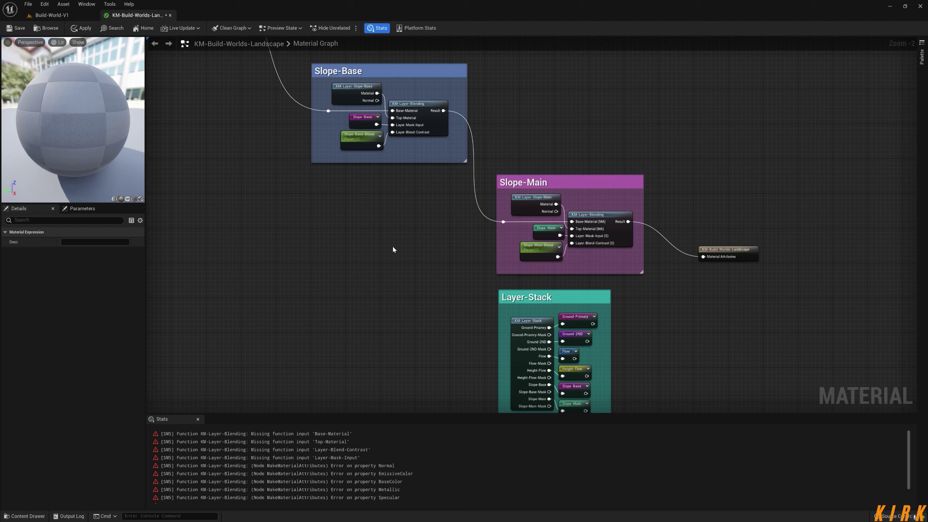
right_drag(368, 244, 428, 276)
drag(543, 60, 351, 248)
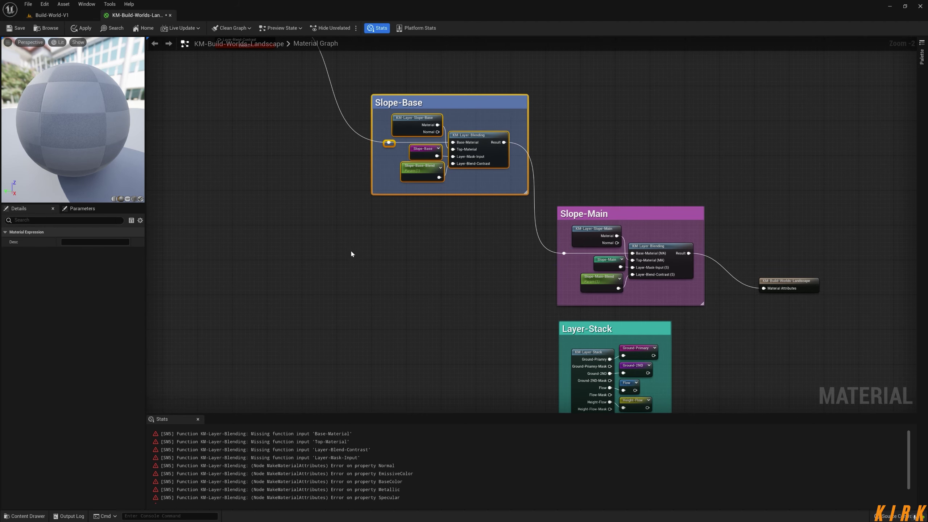
click(403, 277)
right_drag(402, 277, 390, 329)
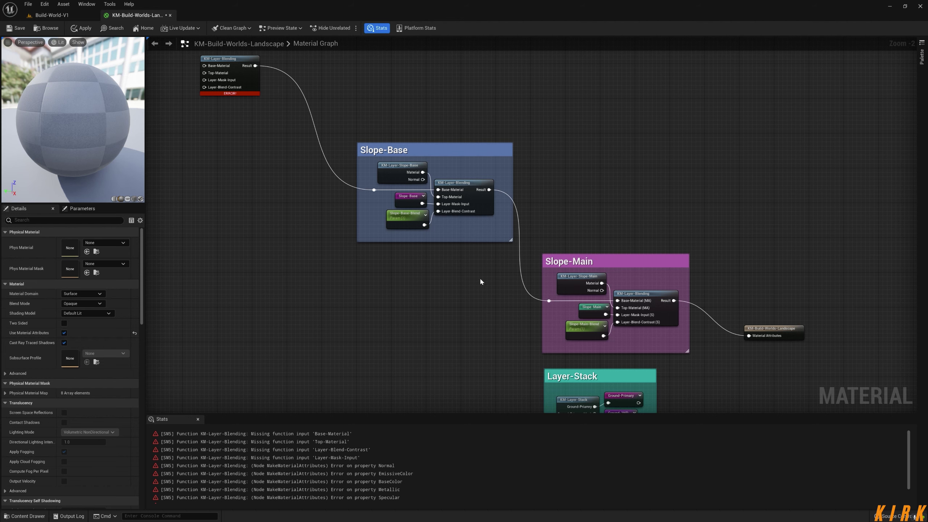
right_drag(480, 280, 434, 255)
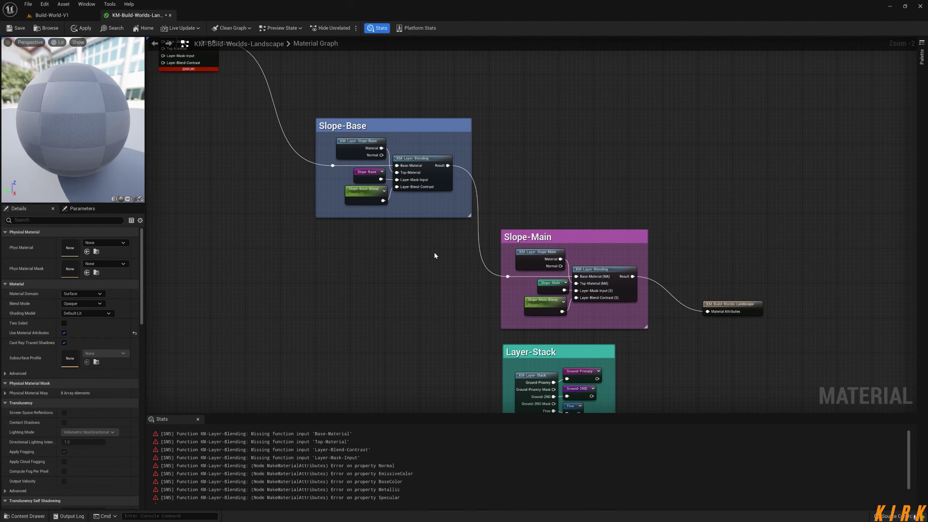
right_drag(368, 255, 375, 163)
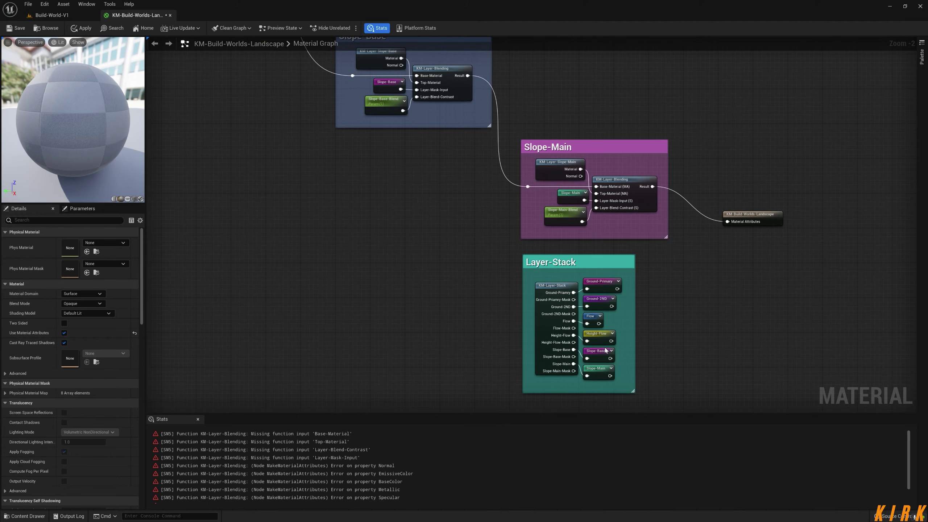
Add the KM-Layer-Height-Flow material function to the graph and connect its Material output to the free blending node's Top-Material
right_drag(311, 146, 511, 327)
drag(391, 161, 439, 165)
click(34, 515)
drag(283, 411, 340, 105)
drag(362, 106, 380, 115)
Duplicate the KM-Layer-Blending node, connect the copy's Result to the Height-Flow blend's Base-Material, and add a reroute point on that wire
click(455, 128)
key(ctrl+c)
right_drag(304, 64, 342, 146)
key(ctrl+v)
drag(444, 206, 374, 136)
double_click(390, 138)
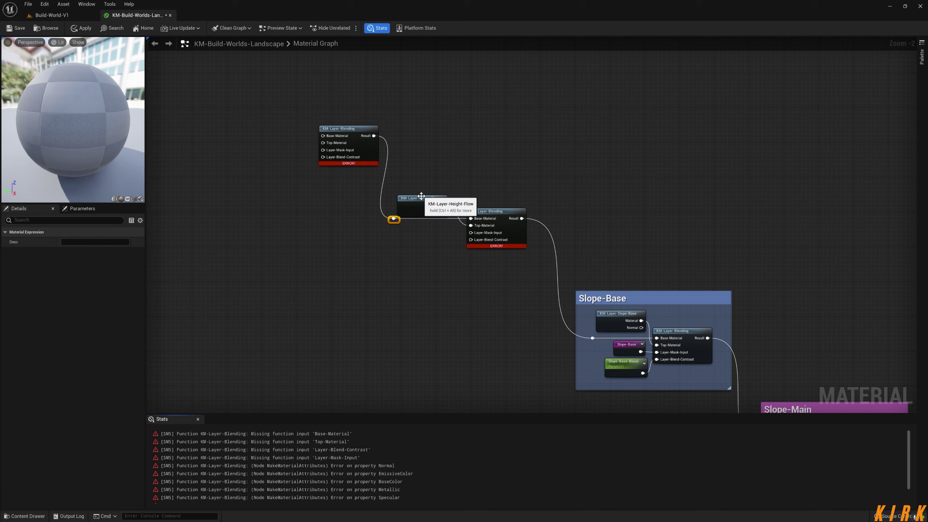
drag(423, 199, 432, 200)
Add the Height-Flow named reroute and connect it to the Height-Flow blend's Layer-Mask-Input
right_click(393, 271)
click(420, 309)
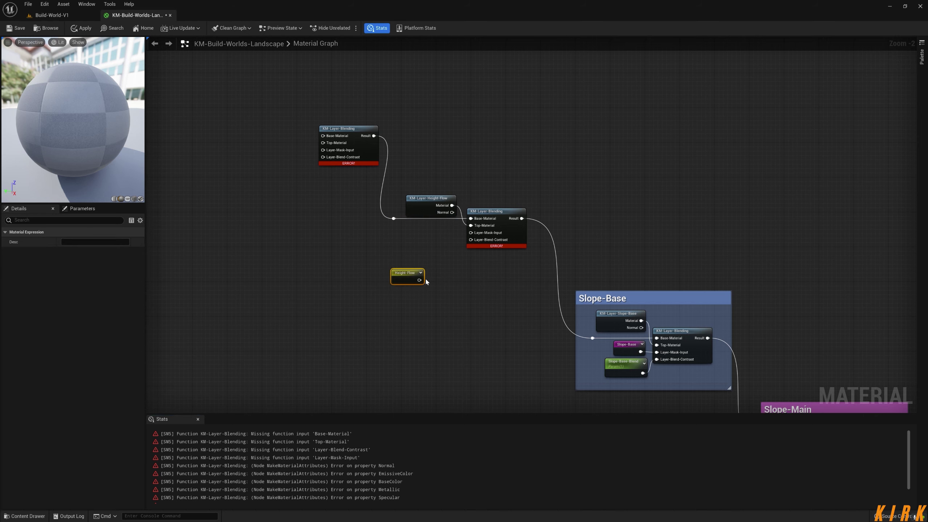
drag(420, 280, 449, 224)
Create scalar parameter Height-Flow-Blend with default value 1 in the Landscape-Blending group and connect it to Layer-Blend-Contrast
key(s)
click(427, 260)
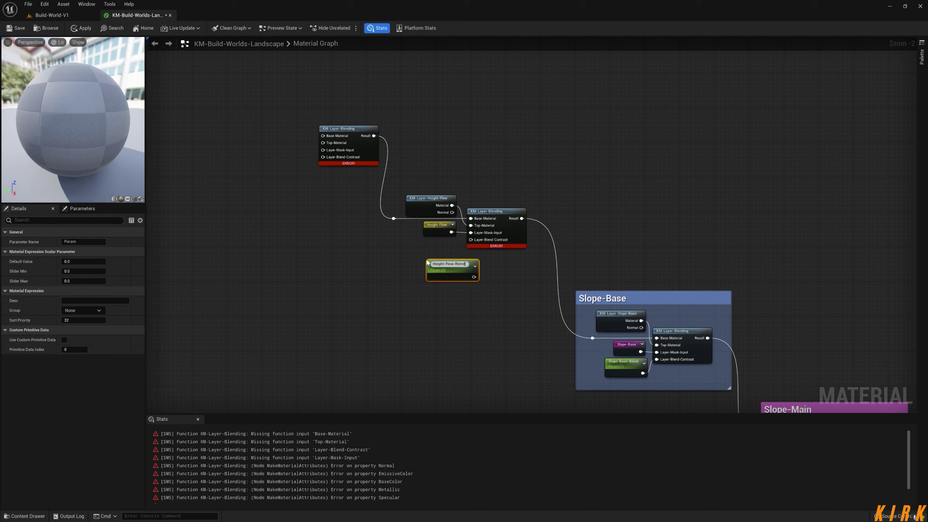
click(95, 262)
text(1)
click(95, 311)
click(94, 318)
drag(454, 268, 437, 247)
drag(450, 253, 472, 241)
Enclose the height-flow nodes in a light yellow-green comment titled Height-Flow with font size 25, and enlarge the box upward
drag(578, 165, 376, 258)
text(cHeight)
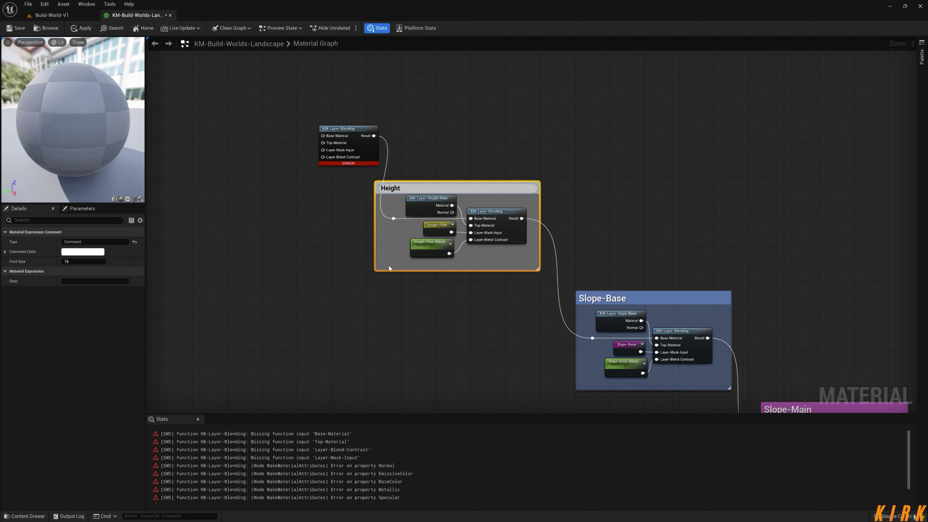
text(-Flow)
drag(71, 261, 78, 262)
click(83, 252)
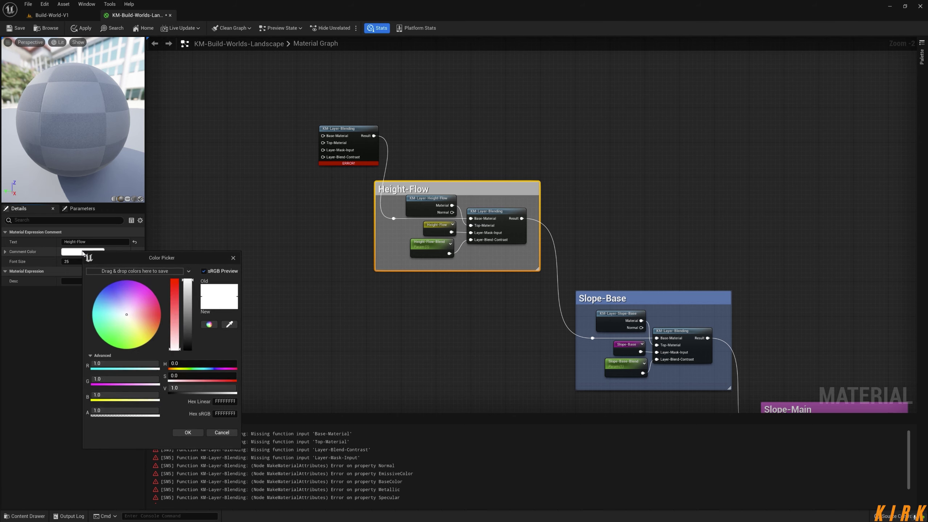
drag(100, 322, 132, 340)
click(183, 432)
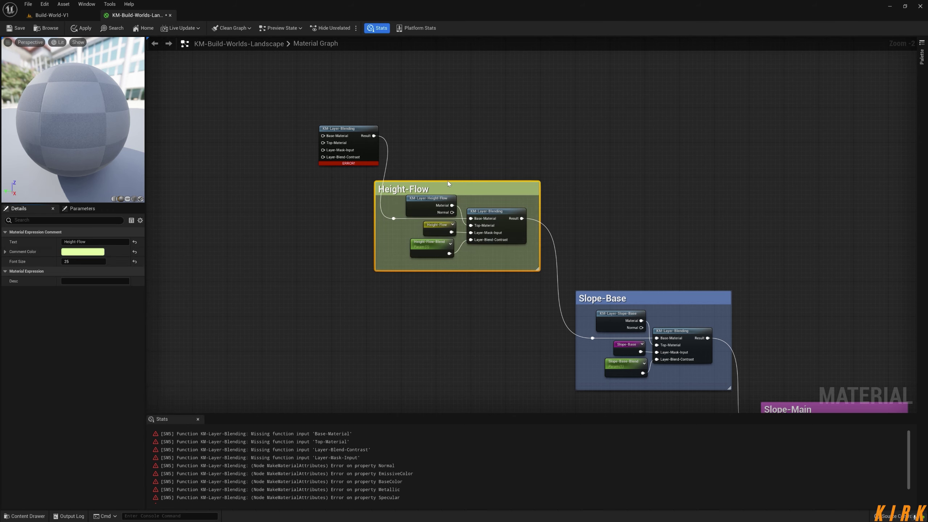
drag(448, 181, 448, 172)
Move the KM-Layer-Blending node feeding Height-Flow farther away from the group and duplicate it
right_drag(203, 328, 338, 151)
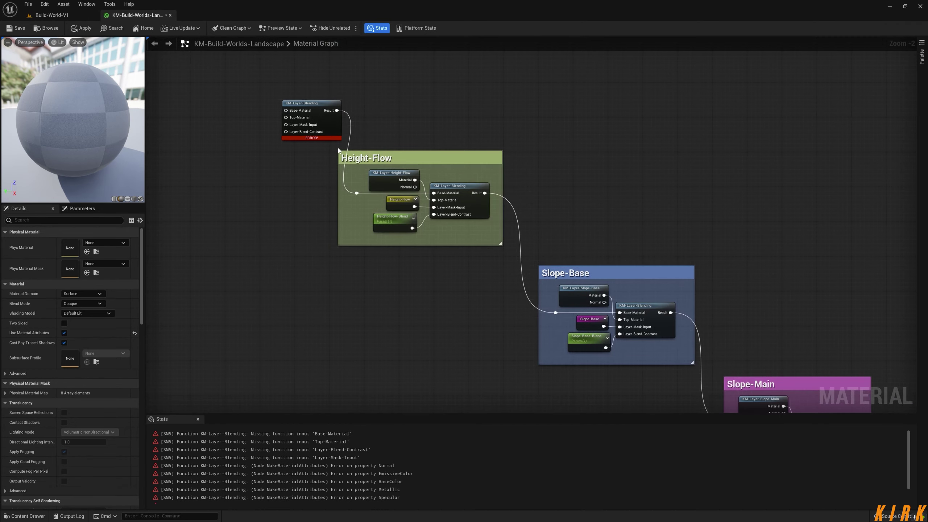
drag(316, 103, 269, 81)
right_drag(199, 121, 389, 195)
key(ctrl+d)
Add the KM-Layer-Flow-Mask material function and connect its Material output to the Top-Material of the blend feeding Height-Flow
click(22, 516)
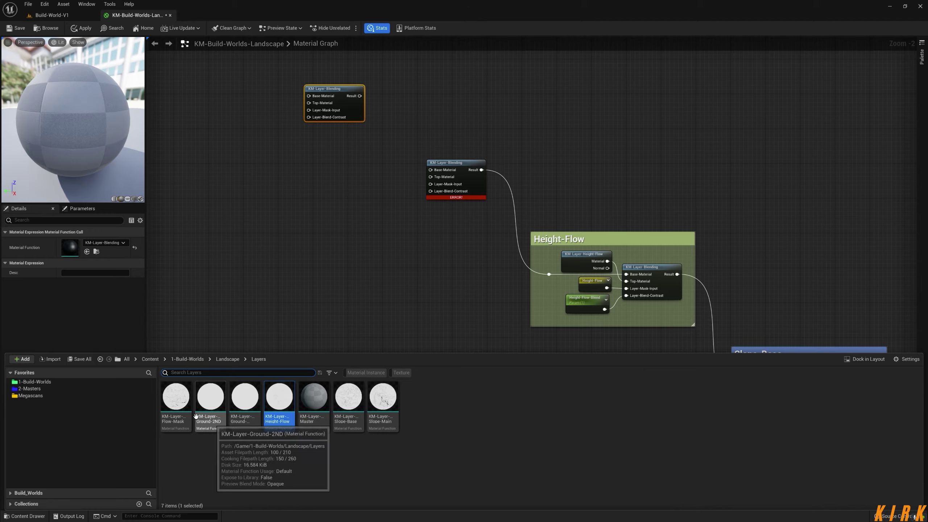
drag(176, 397, 362, 226)
right_drag(363, 227, 315, 263)
drag(315, 216, 332, 178)
drag(340, 186, 382, 214)
Connect the duplicated blending node's Result to the Flow-Mask blend's Base-Material, adding a reroute point and spacing out the nodes
drag(312, 133, 319, 208)
double_click(373, 208)
drag(314, 178, 340, 182)
drag(278, 126, 243, 122)
Add the Flow named reroute and connect it to the Flow-Mask blend's Layer-Mask-Input
right_click(323, 244)
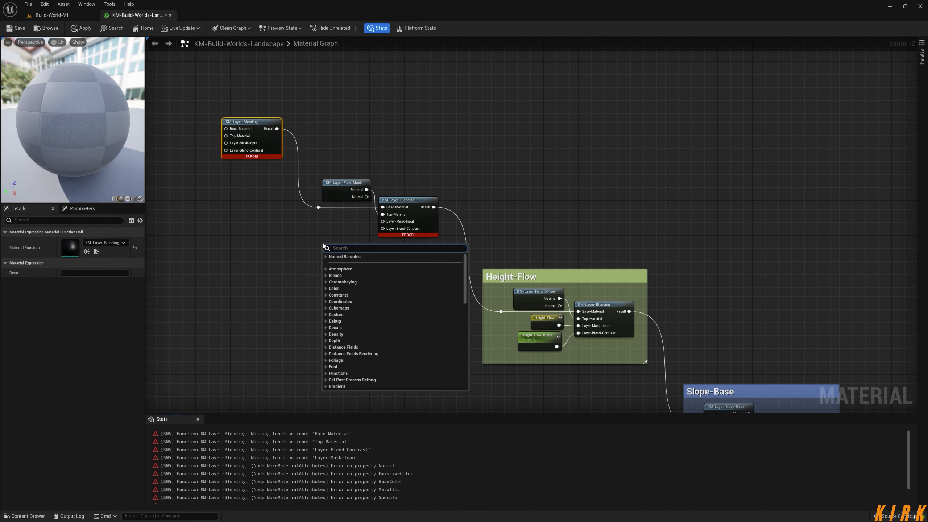
click(351, 263)
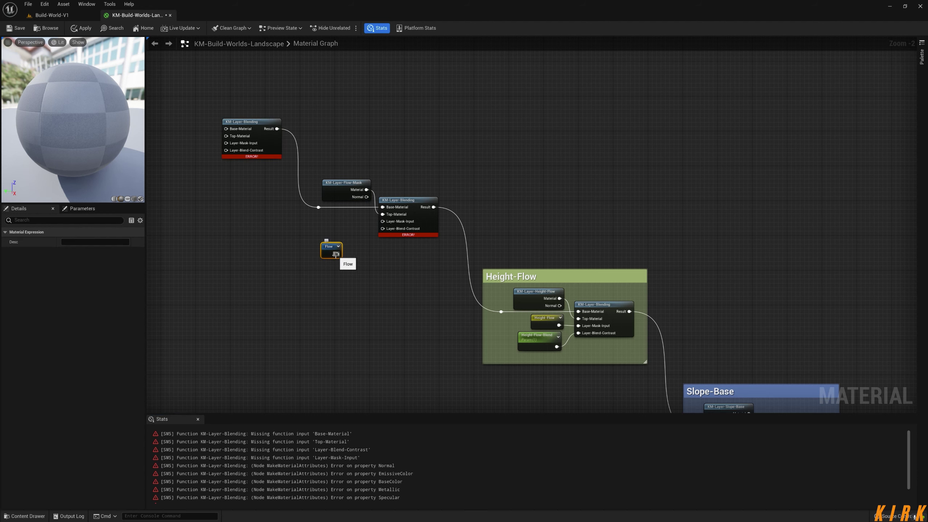
drag(338, 255, 356, 213)
Create scalar parameter Flow-Blend with default value 1 in the Landscape-Blending group and connect it to Layer-Blend-Contrast
click(340, 259)
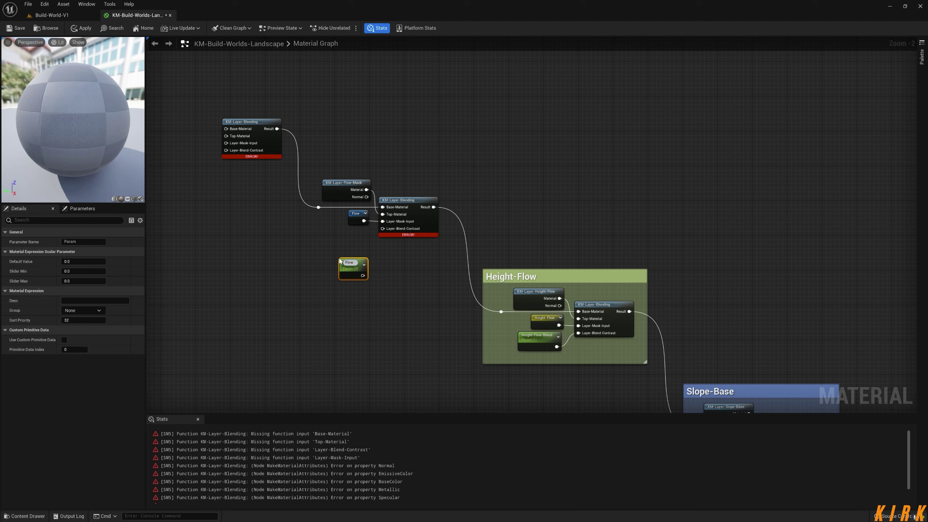
click(84, 262)
text(1)
click(85, 311)
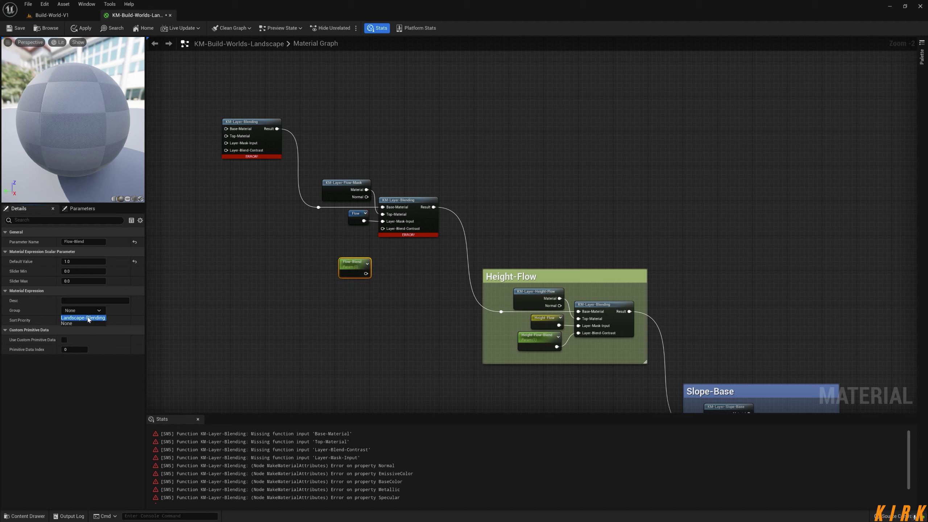
click(87, 318)
drag(367, 273, 383, 229)
drag(357, 270, 357, 237)
Group the Flow-Mask layer nodes in a comment titled Flow-Mask with font size 25 and a dusty pink colour
drag(435, 171, 311, 260)
key(c)
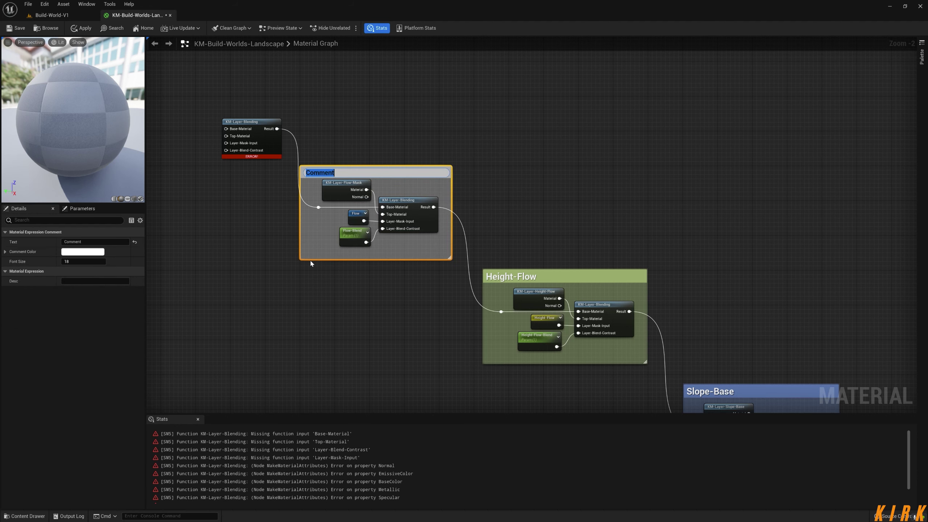
key(Return)
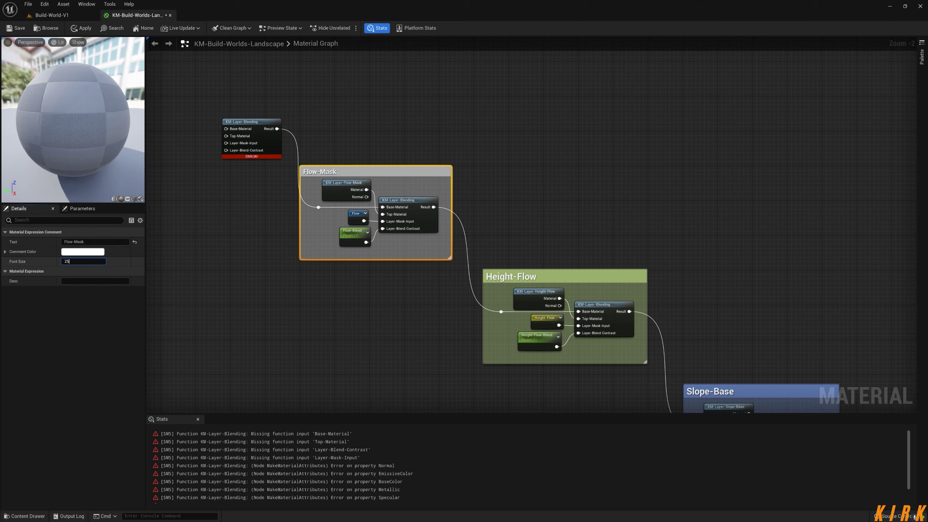
click(87, 253)
drag(160, 326, 148, 323)
click(192, 437)
Add the KM-Layer-Ground-2ND material function and connect its Material output to the Top-Material of the blend feeding Flow-Mask
right_drag(445, 343, 496, 384)
click(281, 321)
right_drag(228, 385, 343, 137)
key(ctrl+space)
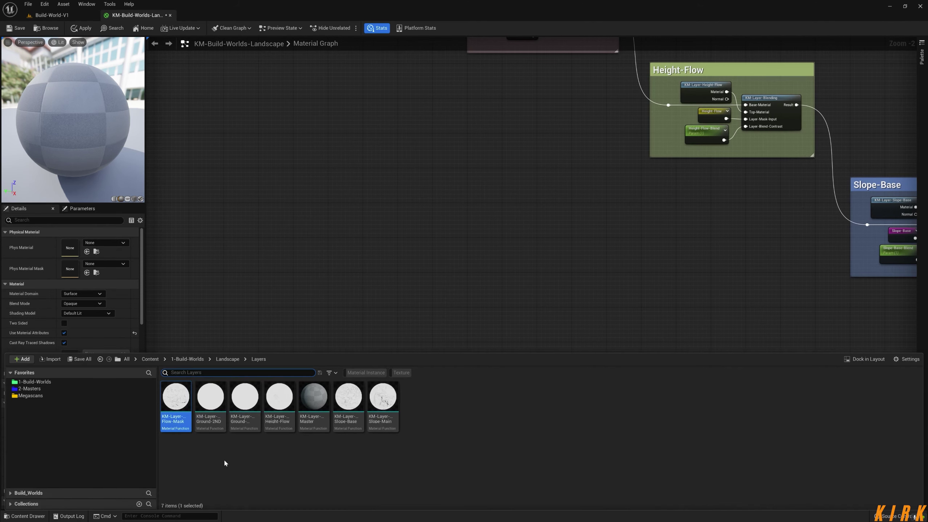
right_drag(689, 272, 838, 406)
drag(488, 212, 470, 194)
click(36, 516)
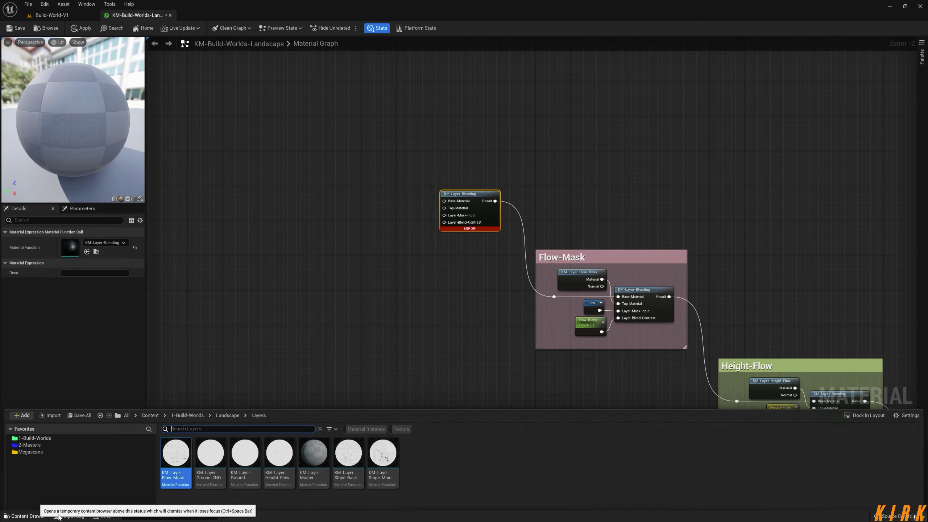
drag(214, 410, 335, 165)
drag(381, 175, 444, 208)
Duplicate the blending node and connect its Result to the Ground-2ND blend's Base-Material through a reroute point, tidying the nodes
click(465, 195)
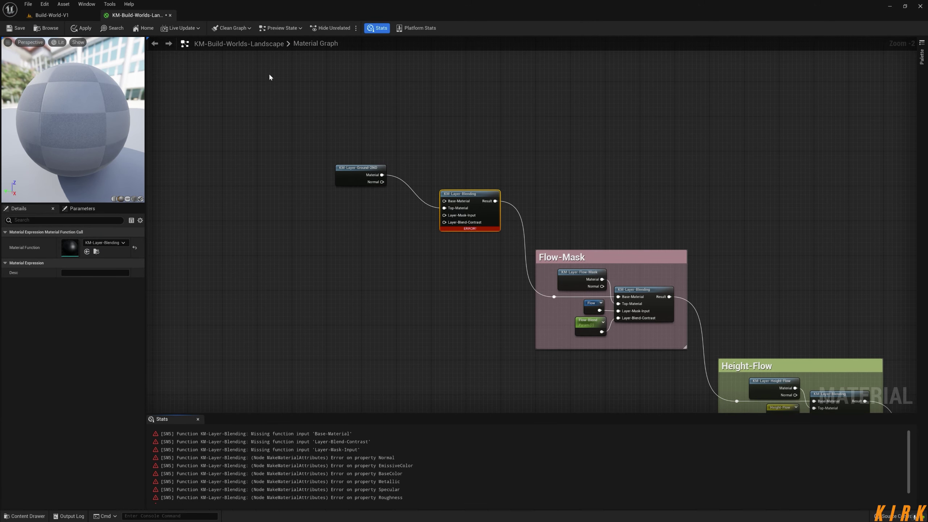
key(ctrl+v)
drag(366, 169, 405, 179)
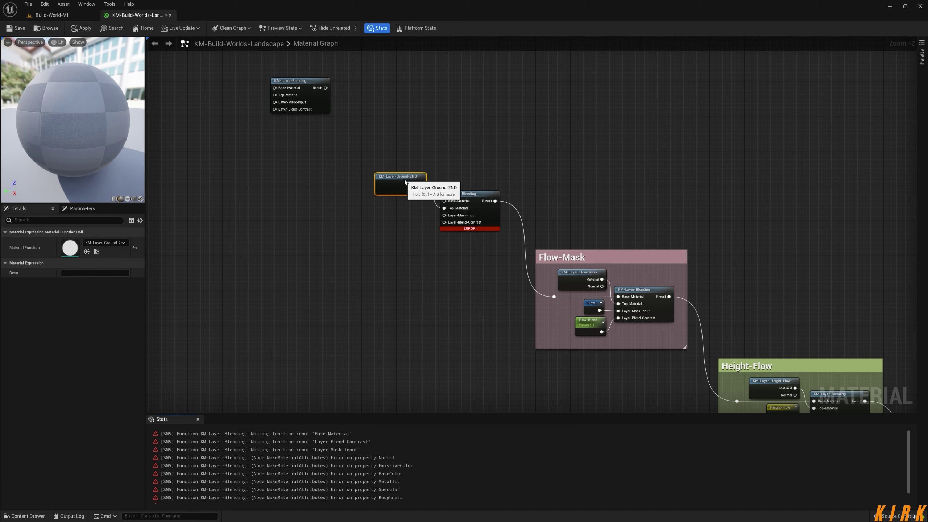
drag(445, 202, 326, 87)
double_click(346, 91)
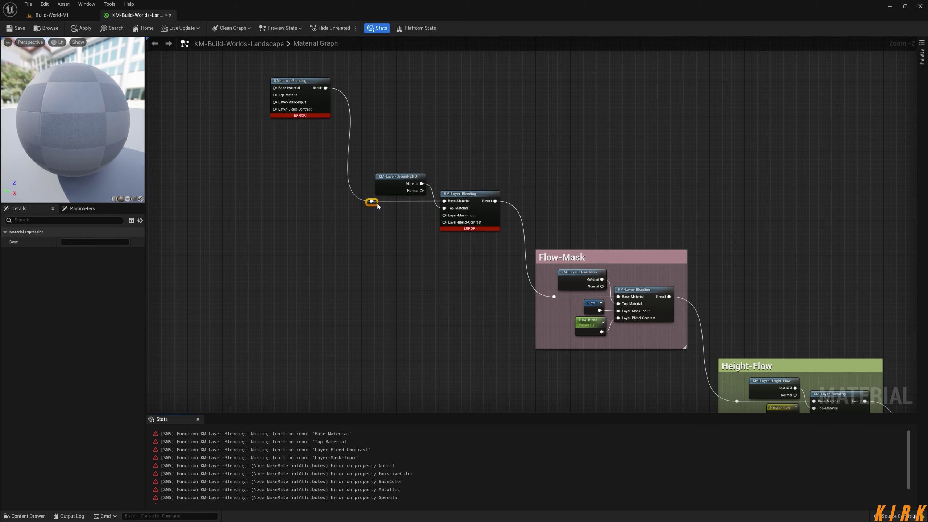
drag(400, 177, 405, 177)
Add the Ground-2ND named reroute and connect it to the Ground-2ND blend's Layer-Mask-Input
click(381, 220)
right_click(380, 221)
click(395, 233)
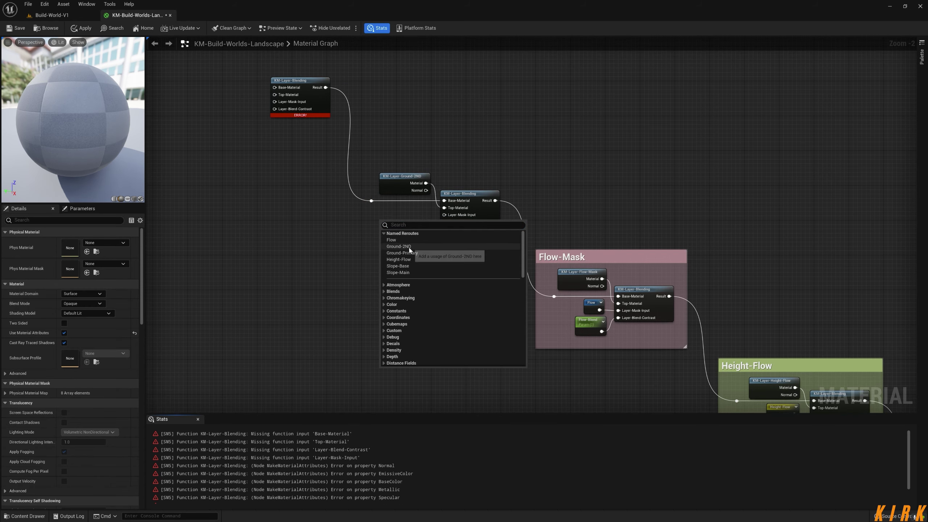
click(409, 247)
drag(408, 230, 445, 215)
drag(401, 226, 415, 210)
Create scalar parameter Ground-2ND-Blend with default value 1 in the Landscape-Blending group and connect it to Layer-Blend-Contrast
key(s)
click(402, 257)
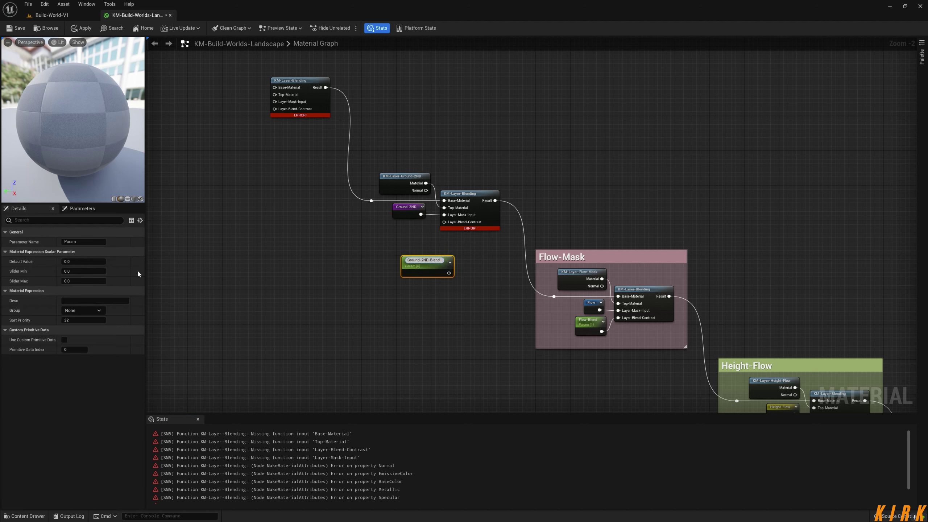
click(84, 262)
text(1)
click(91, 310)
click(96, 322)
click(404, 242)
drag(419, 259, 444, 222)
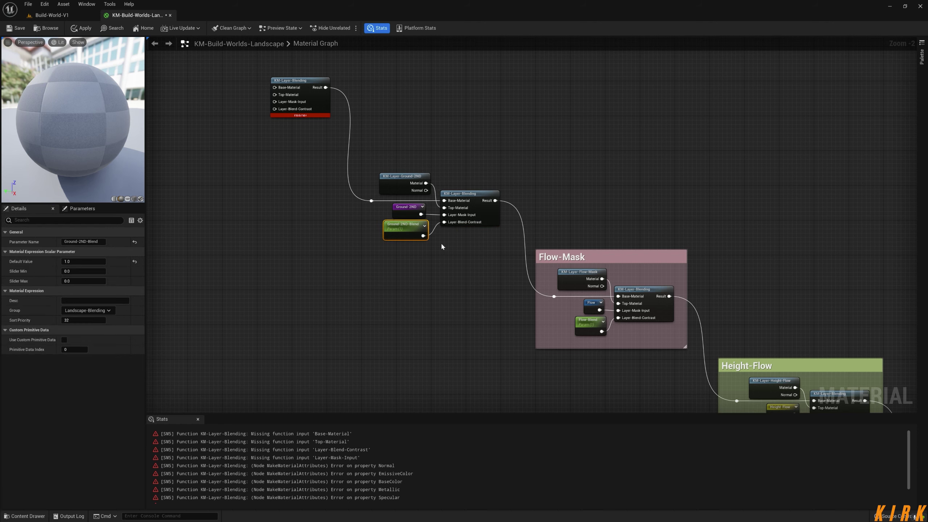
Group the Ground-2ND layer nodes in a comment titled Ground-2ND with font size 25 and a crimson colour
right_drag(442, 246, 389, 267)
drag(470, 146, 309, 276)
text(cGround-2ND)
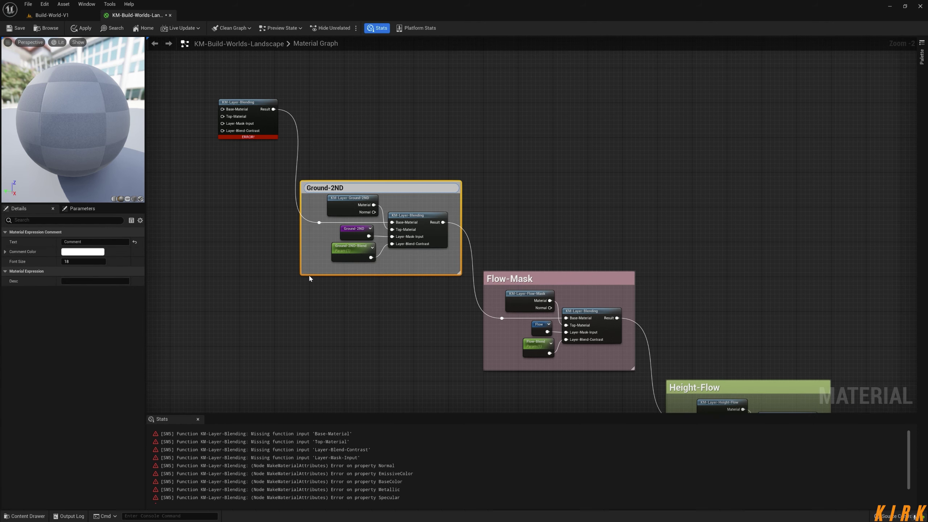
click(87, 263)
text(25)
click(81, 252)
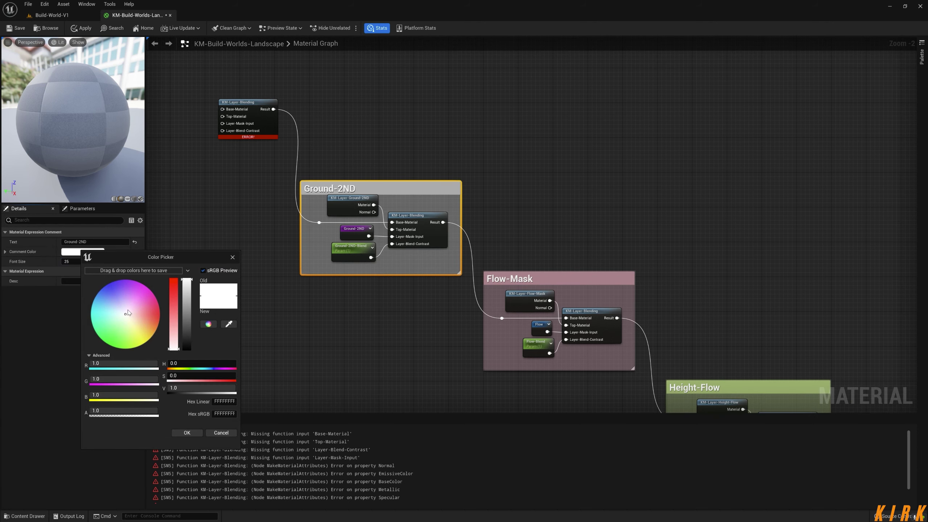
click(153, 312)
click(186, 432)
click(232, 251)
Add the KM-Layer-Ground-Primary material function beside the blend feeding Ground-2ND
right_drag(232, 251, 359, 296)
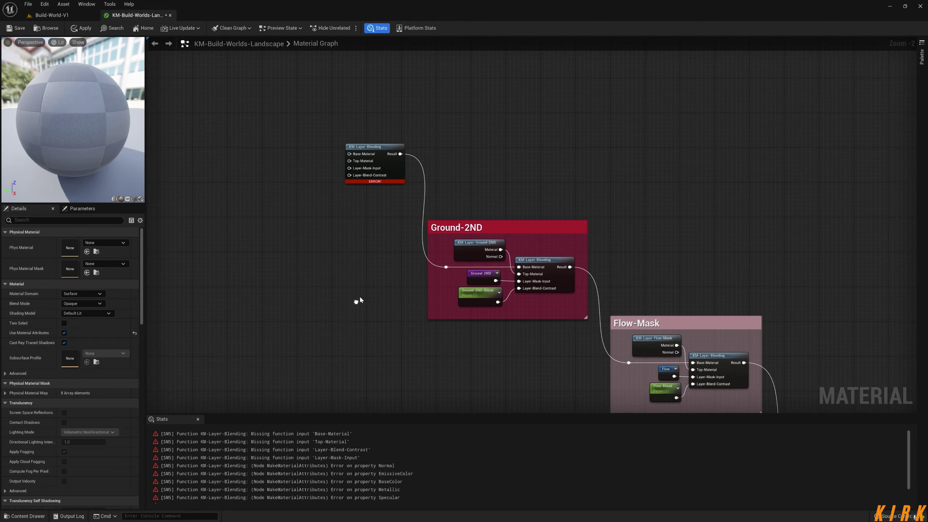
key(ctrl+space)
drag(245, 397, 270, 121)
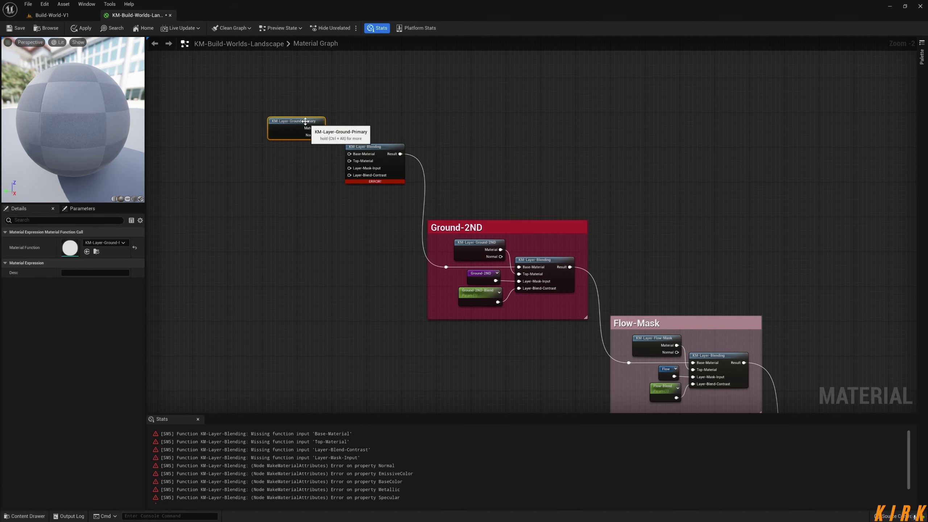
Create scalar parameter Ground-Primary with default value 1 and connect it to the first blend's Layer-Blend-Contrast
right_drag(332, 214, 387, 236)
click(322, 241)
text(Ground-Primary)
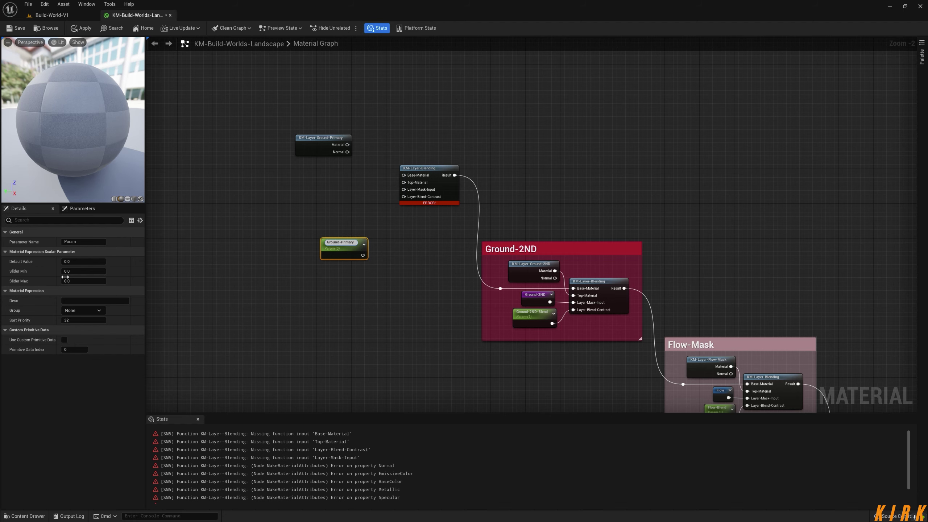
key(Return)
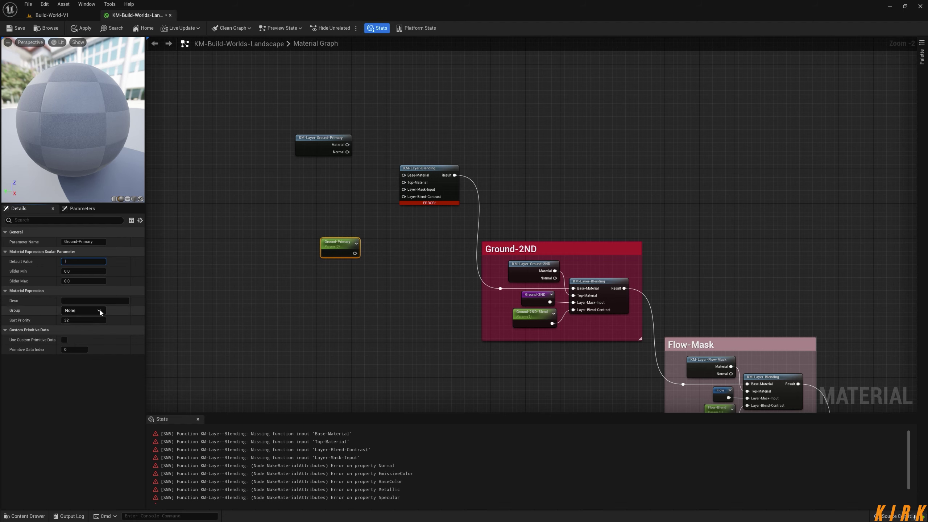
drag(363, 255, 404, 197)
Connect a Ground-Primary named reroute to the first blend's Layer-Mask-Input and KM-Layer-Ground-Primary's Material output to its Top-Material
right_click(307, 223)
click(327, 257)
drag(341, 235, 404, 189)
drag(334, 227, 360, 243)
drag(343, 244, 372, 211)
right_drag(337, 187, 318, 187)
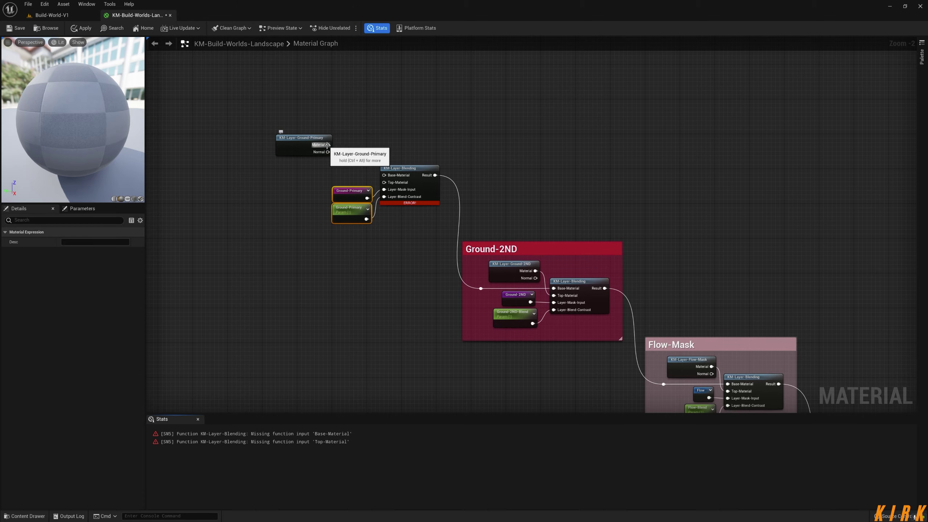
drag(328, 145, 388, 183)
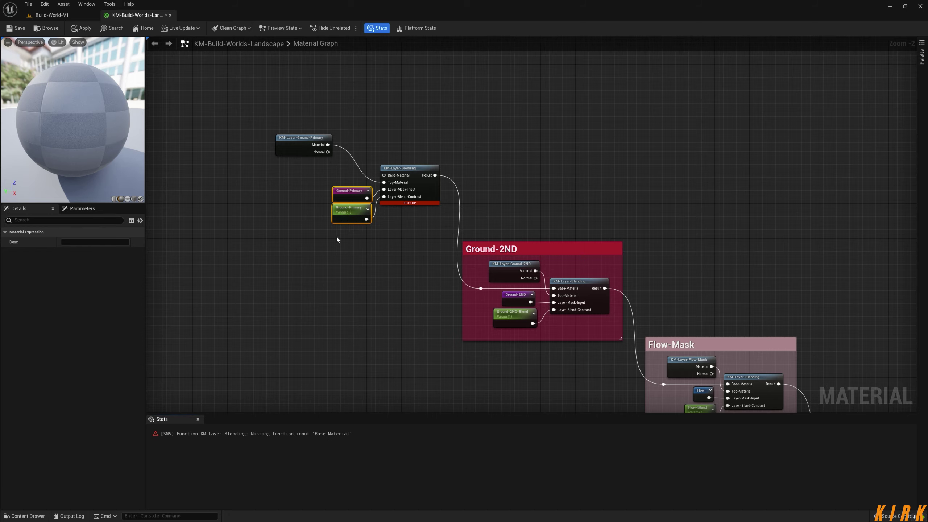
Examine the layer chain from Ground-Primary through Slope-Main and the Ground-Primary output in the Layer-Stack group
right_drag(502, 311, 256, 138)
scroll(421, 263, down, 3)
right_drag(642, 322, 489, 362)
right_drag(617, 279, 520, 197)
right_drag(344, 234, 416, 232)
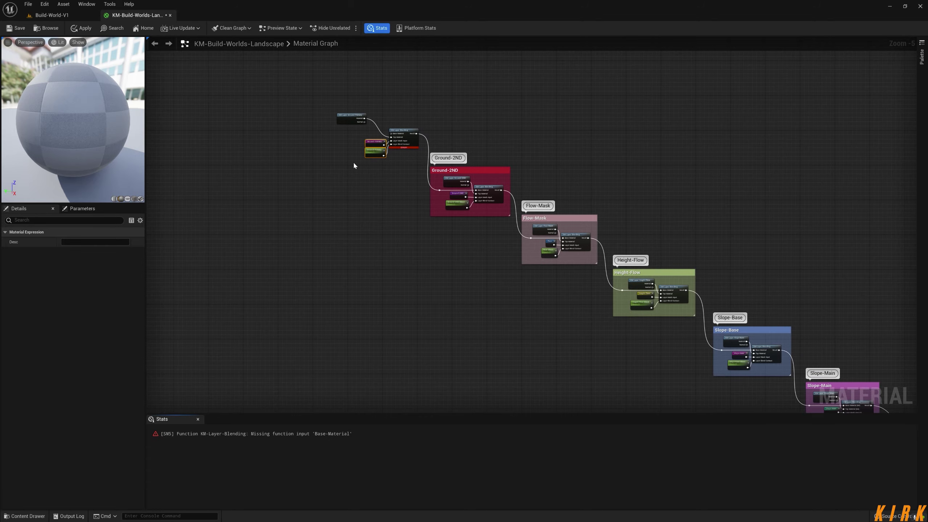
scroll(374, 181, up, 4)
click(375, 180)
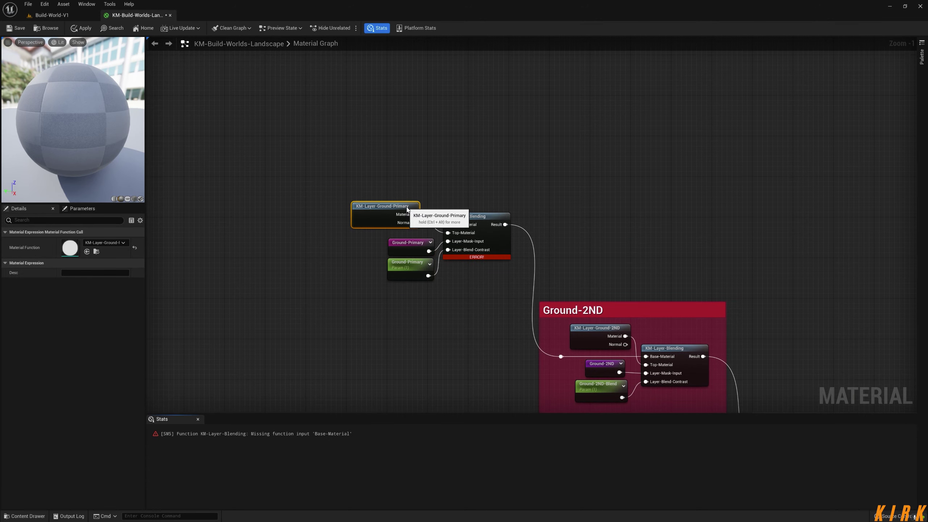
right_drag(368, 280, 275, 94)
right_drag(672, 312, 288, 281)
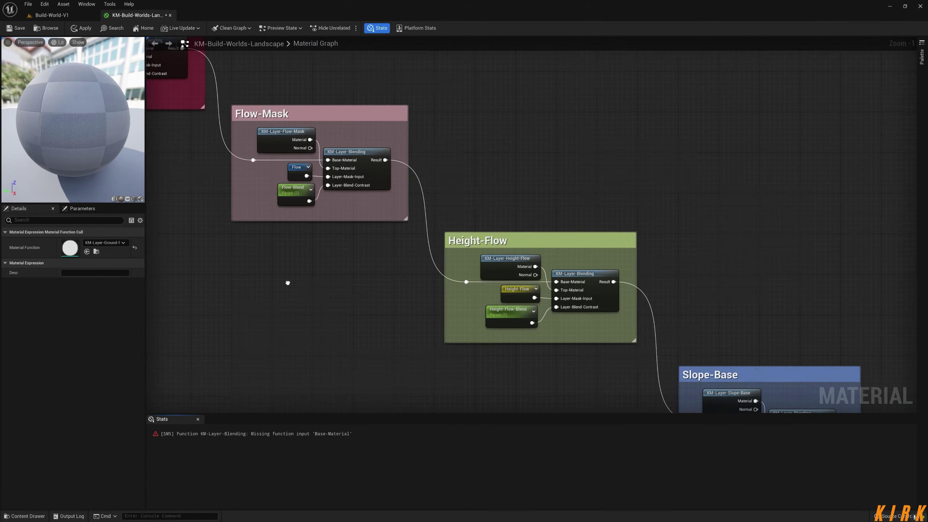
right_drag(707, 377, 589, 93)
right_drag(827, 183, 553, 100)
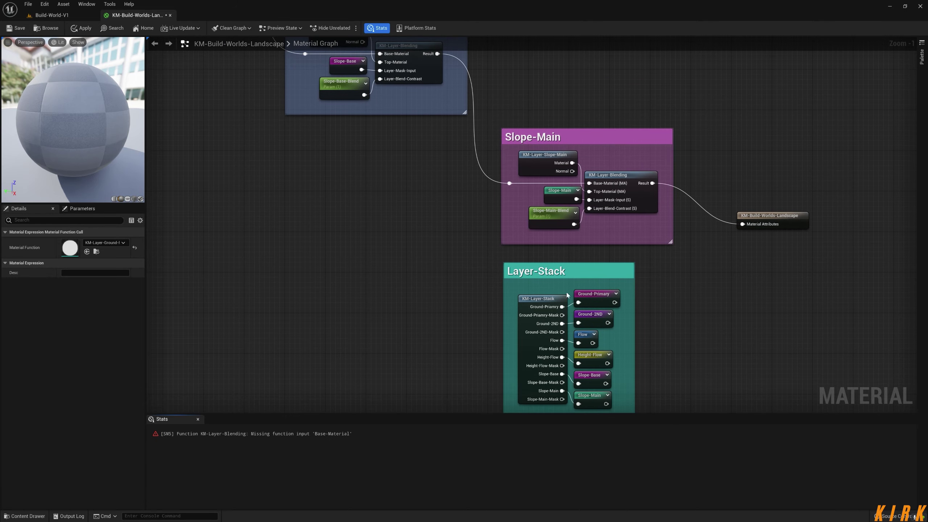
double_click(607, 298)
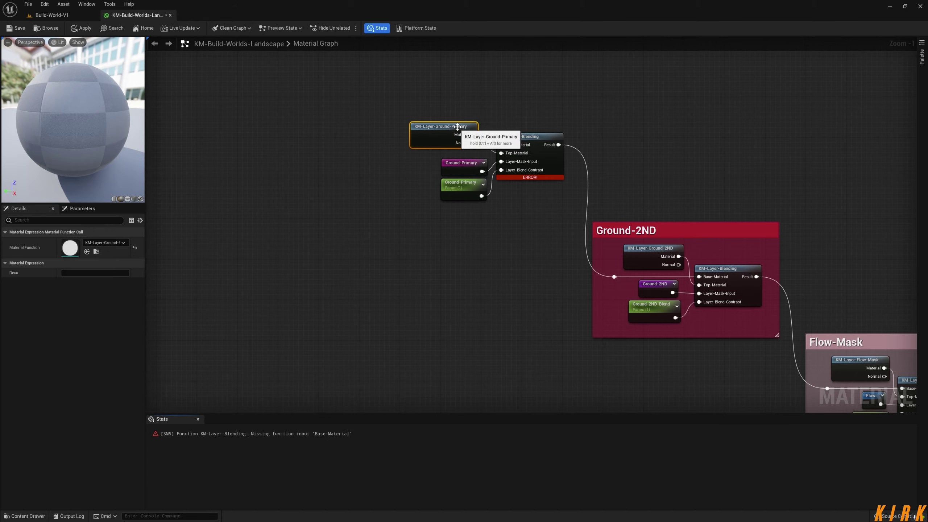
Connect KM-Layer-Ground-Primary's Material output also to the first blend's Base-Material and align the function node beside the blend
drag(456, 129, 466, 139)
right_drag(443, 98, 516, 197)
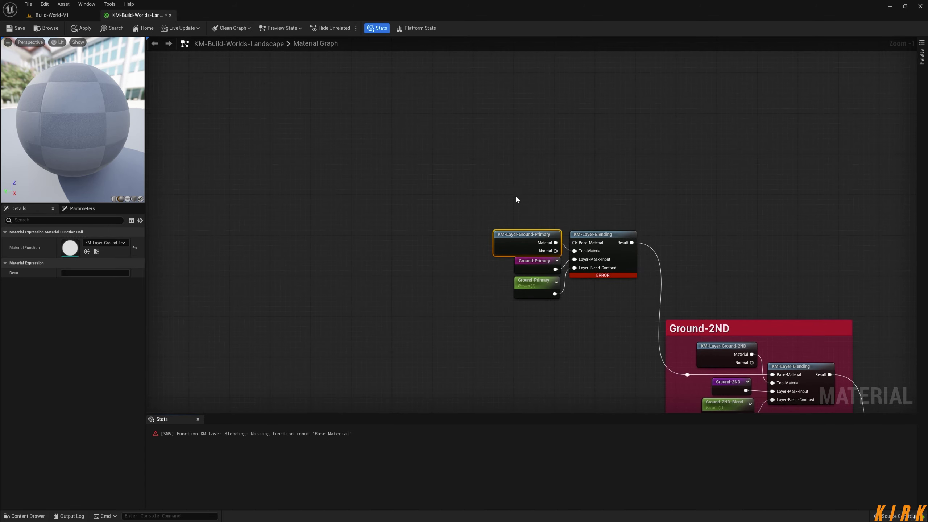
right_drag(385, 285, 304, 256)
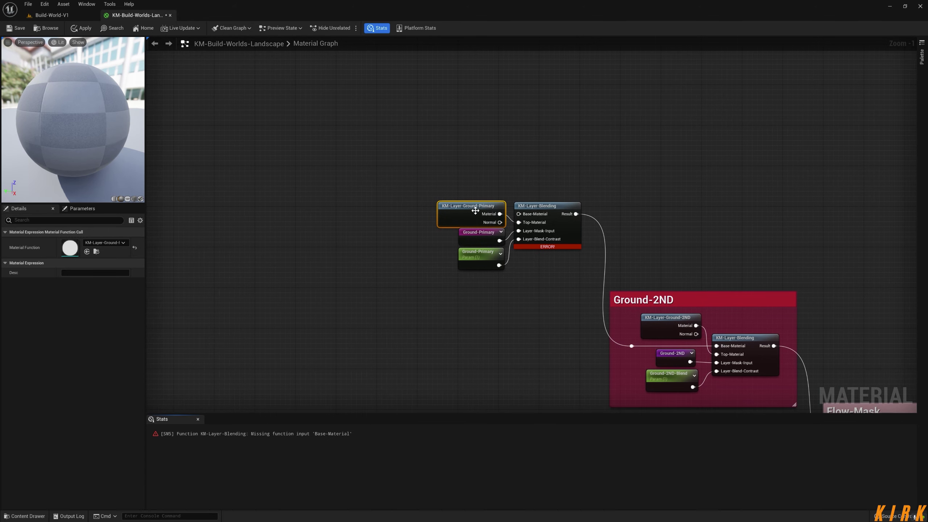
drag(472, 206, 519, 214)
click(504, 294)
right_drag(566, 316, 512, 281)
click(425, 198)
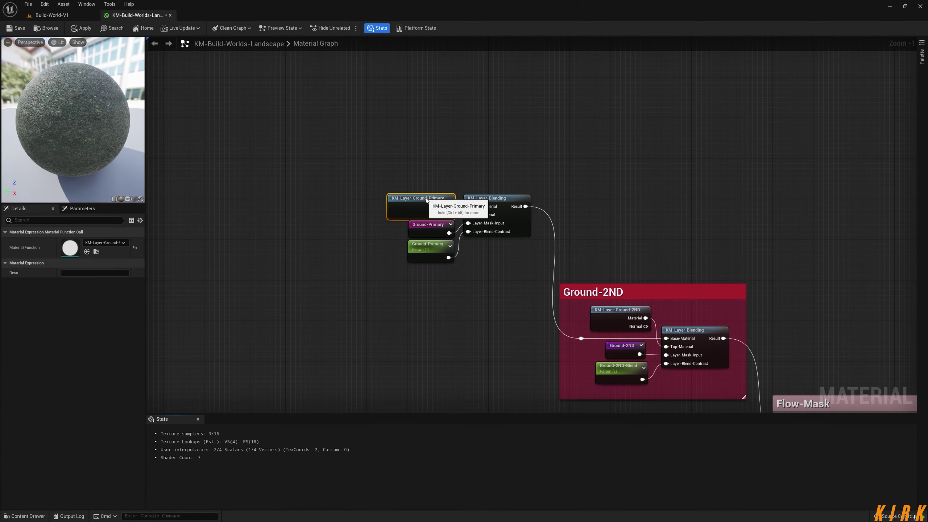
Group the Ground-Primary layer nodes in a comment titled Ground-Primary with font size 25 and a green colour
click(541, 148)
drag(541, 148, 376, 270)
key(c)
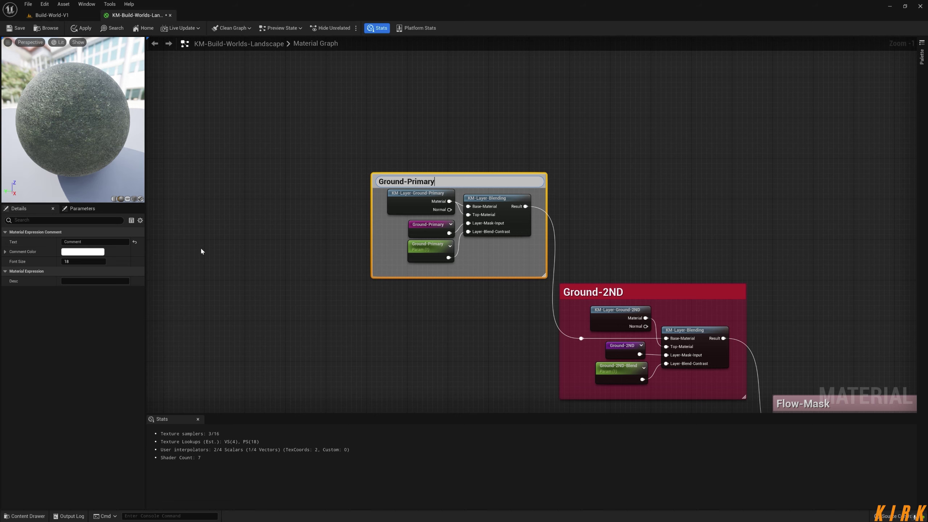
click(90, 263)
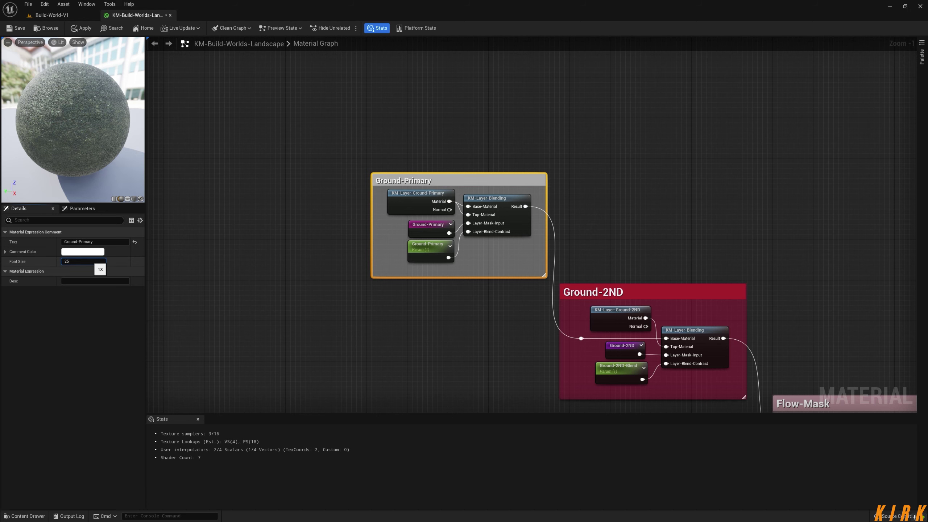
key(Return)
click(82, 251)
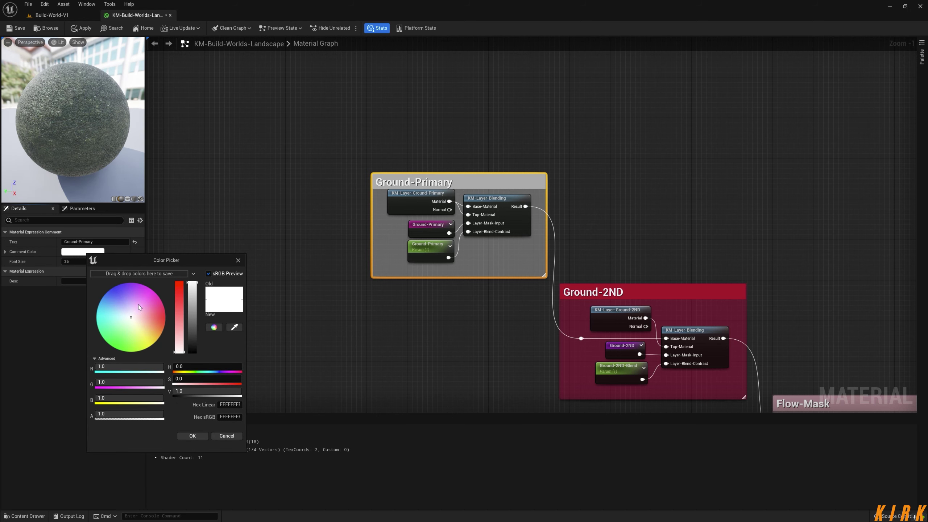
click(109, 344)
click(193, 436)
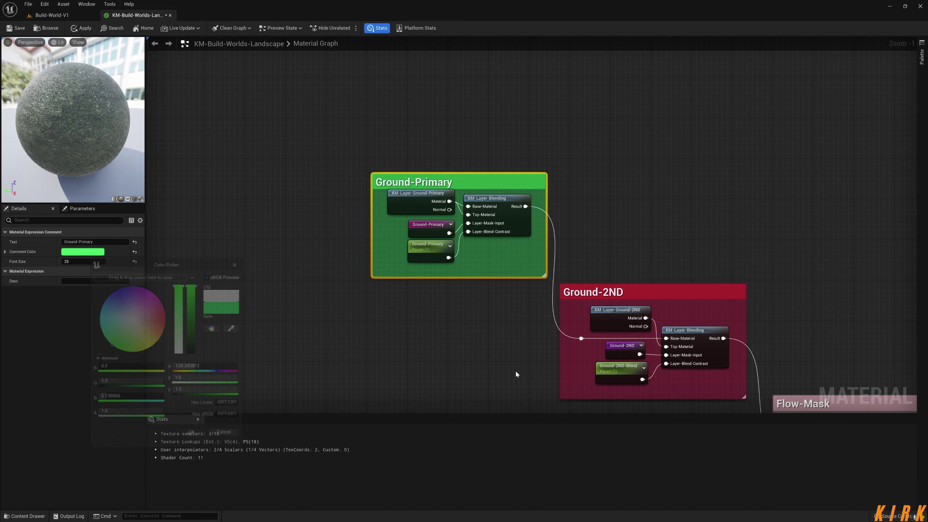
Extend the Ground-Primary comment box upward to leave space between its title and the nodes
right_drag(515, 370, 328, 361)
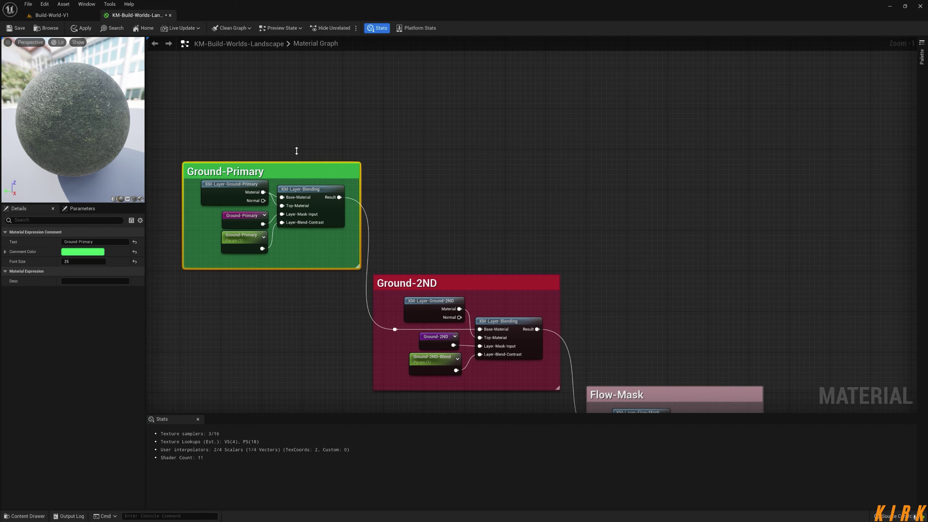
click(298, 307)
right_drag(299, 307, 249, 308)
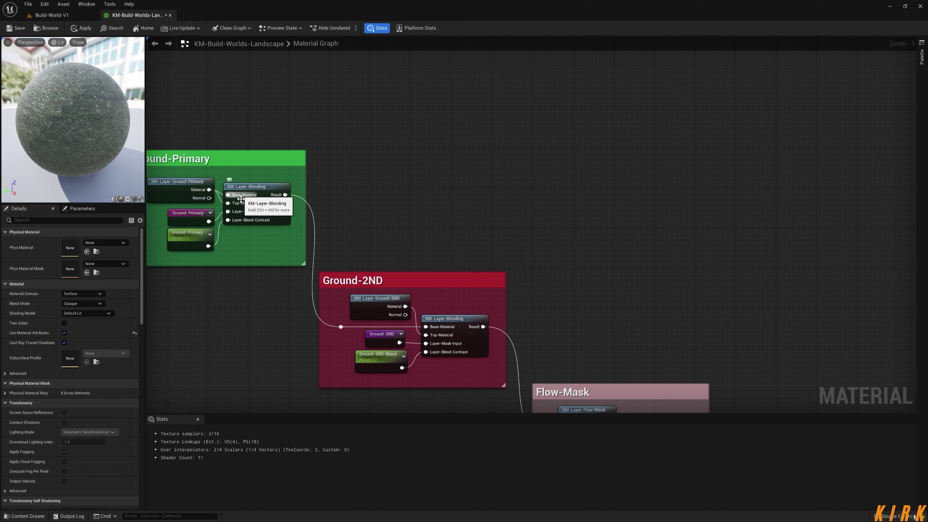
Move the Layer-Stack comment group beneath the layer chain, below the Flow-Mask group
scroll(190, 178, down, 5)
right_drag(382, 383, 462, 270)
drag(584, 284, 365, 206)
right_drag(474, 251, 453, 286)
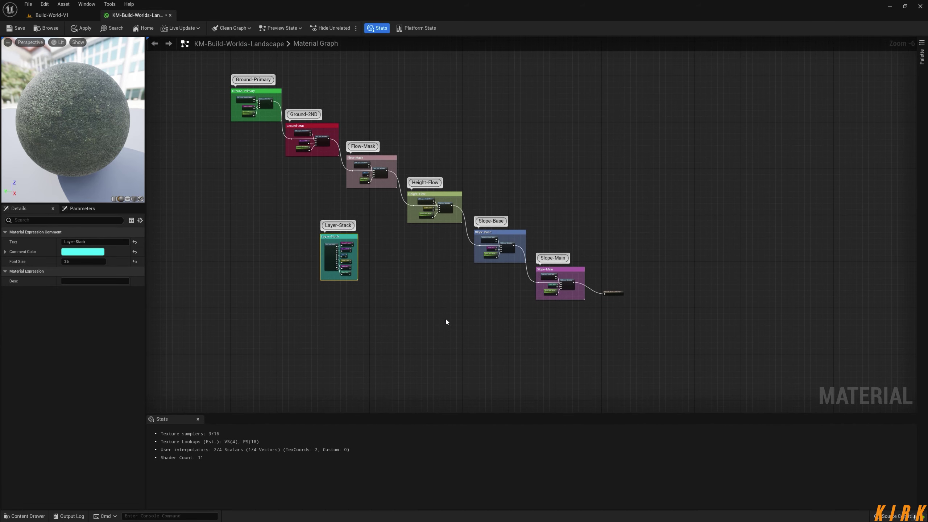
right_drag(445, 321, 460, 361)
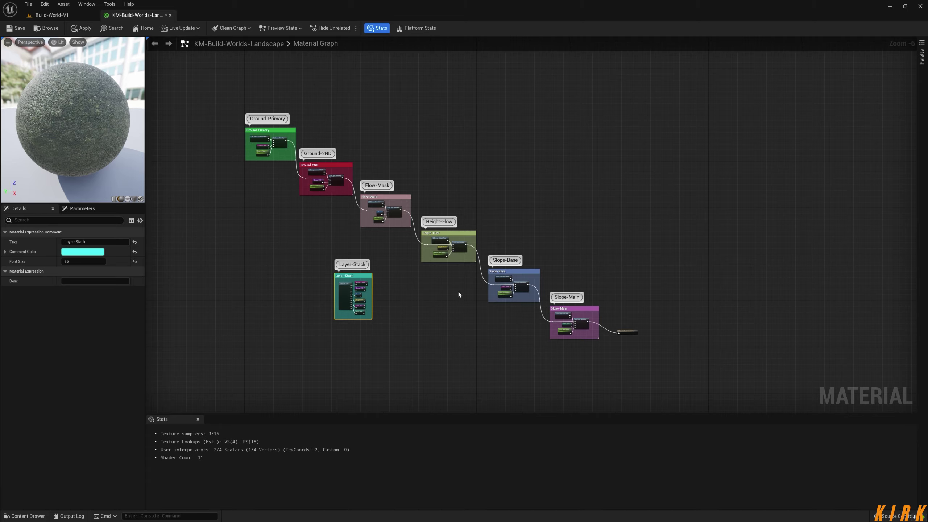
mouse_move(460, 295)
right_down()
mouse_move(400, 290)
mouse_move(458, 301)
right_up()
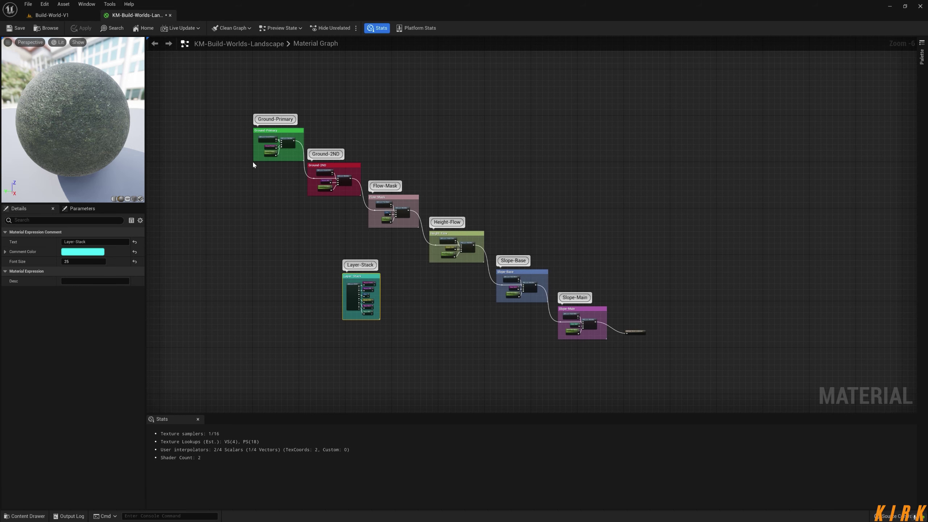
Inspect the landscape in the Build-World-V1 level and examine the texture setup inside the KM-Layer-Slope-Main function
click(85, 14)
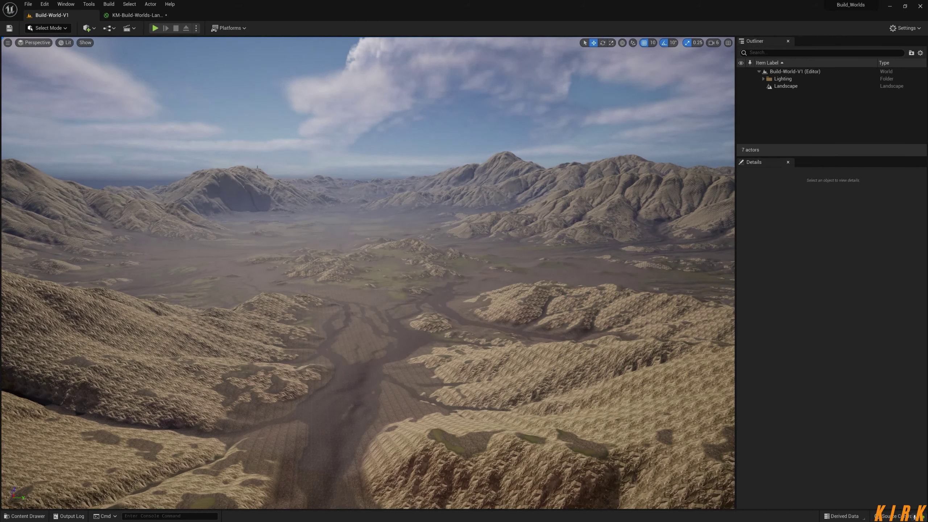
right_drag(347, 209, 330, 220)
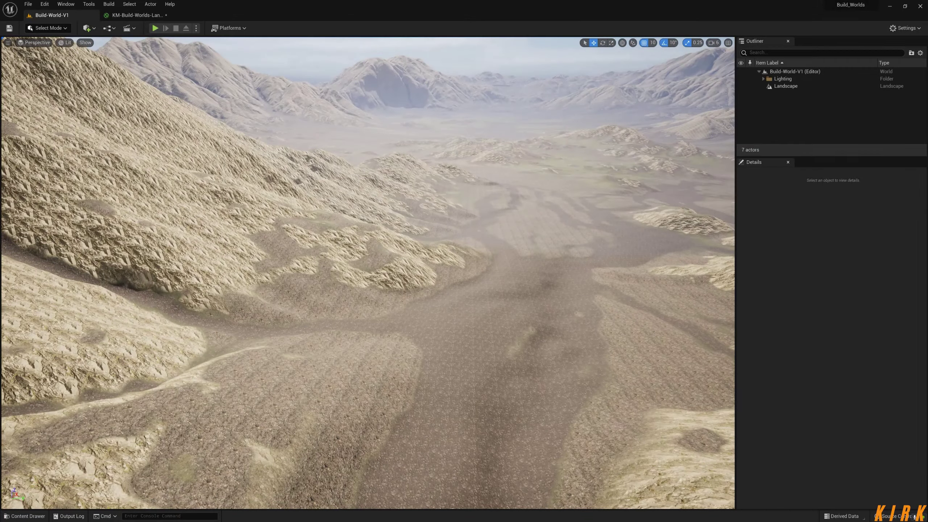
click(24, 516)
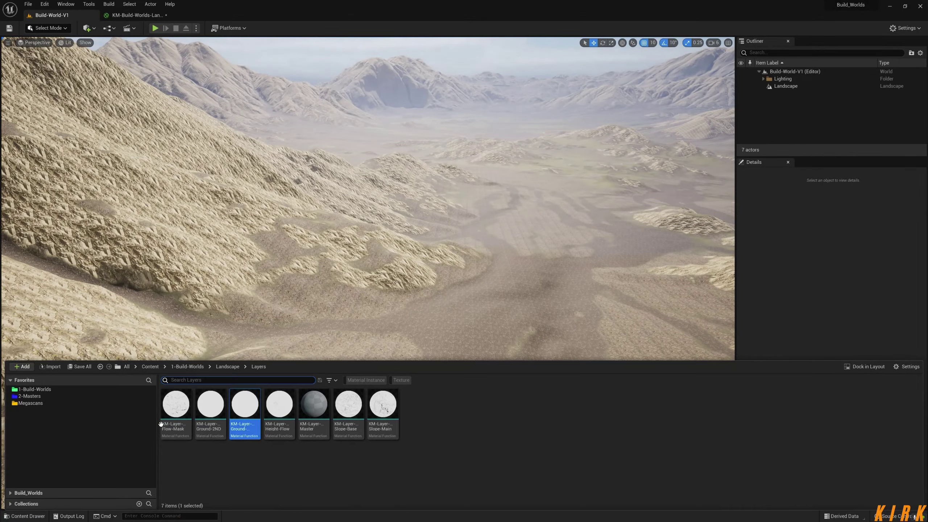
double_click(387, 410)
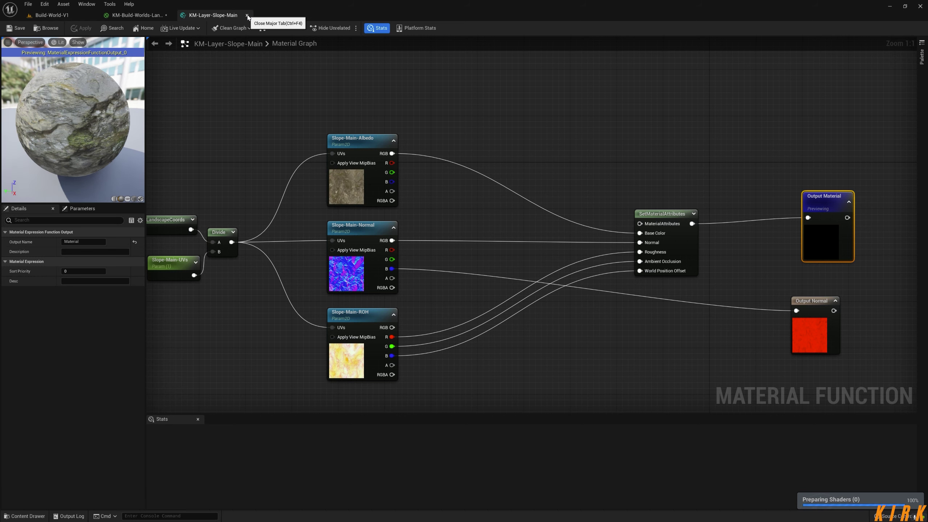
click(247, 16)
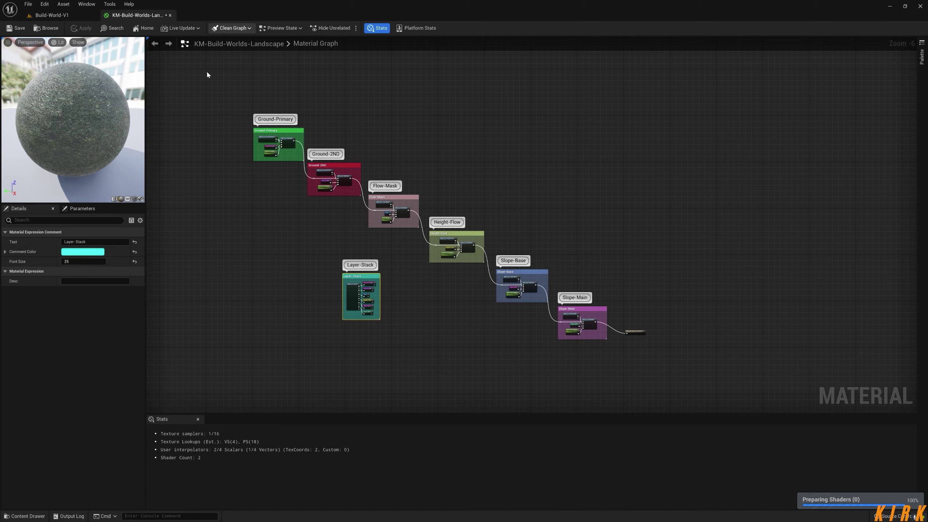
Browse the 1-Build-Worlds Textures folder and view the texture set in Grass-Patch-1
click(22, 516)
click(198, 359)
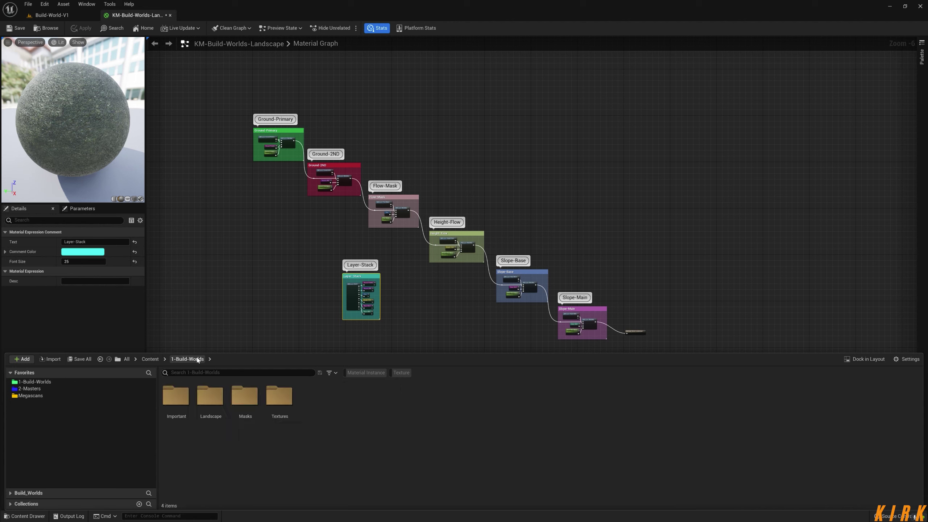
double_click(278, 395)
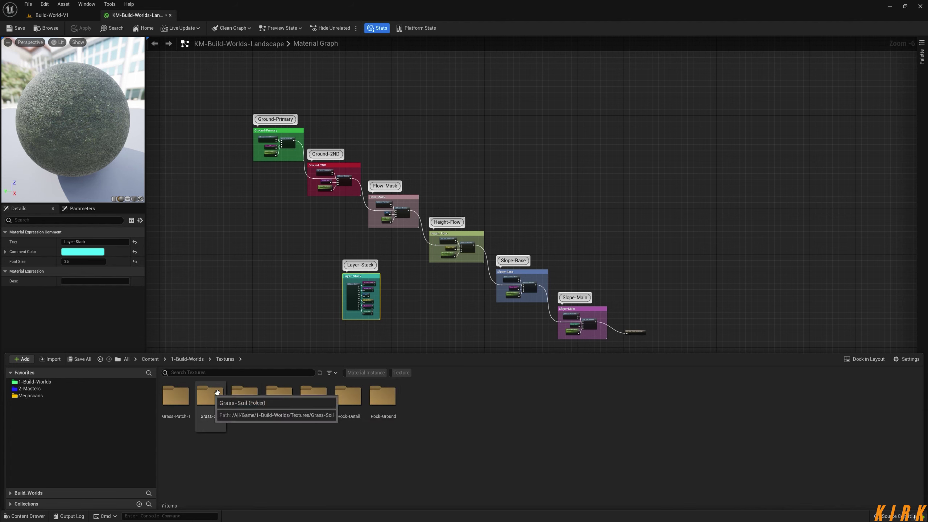
double_click(176, 395)
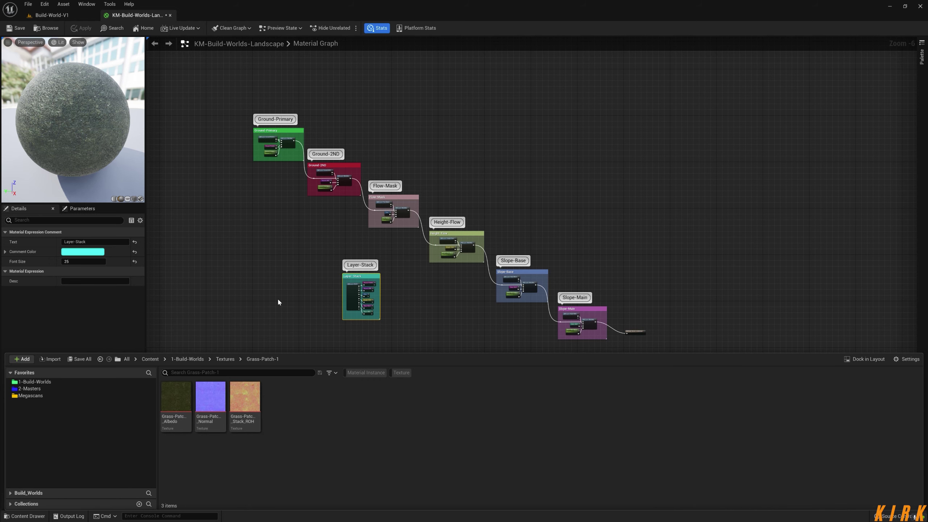
right_drag(278, 299, 264, 246)
right_drag(536, 278, 497, 275)
click(51, 516)
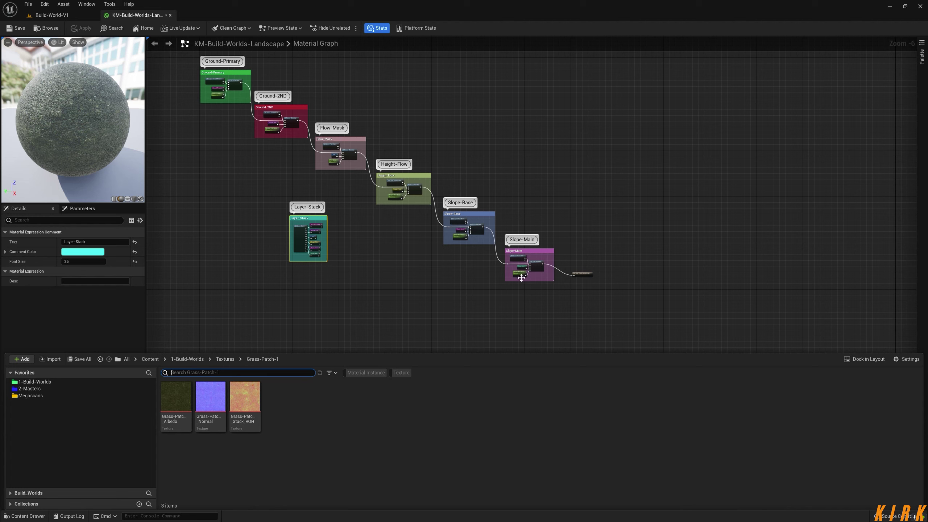
Review the blended layer groups and examine the texture samples inside the KM-Layer-Flow-Mask function
right_drag(411, 256, 491, 325)
scroll(432, 247, up, 4)
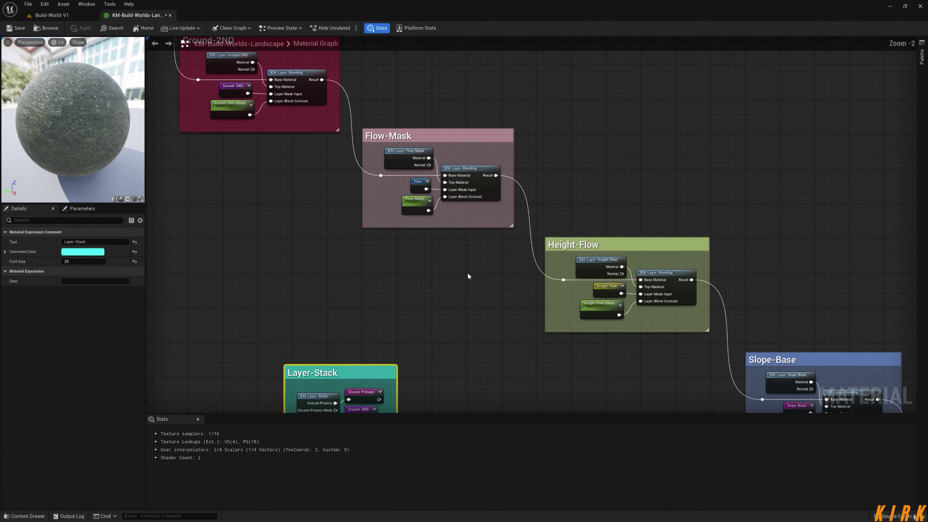
right_drag(467, 271, 358, 256)
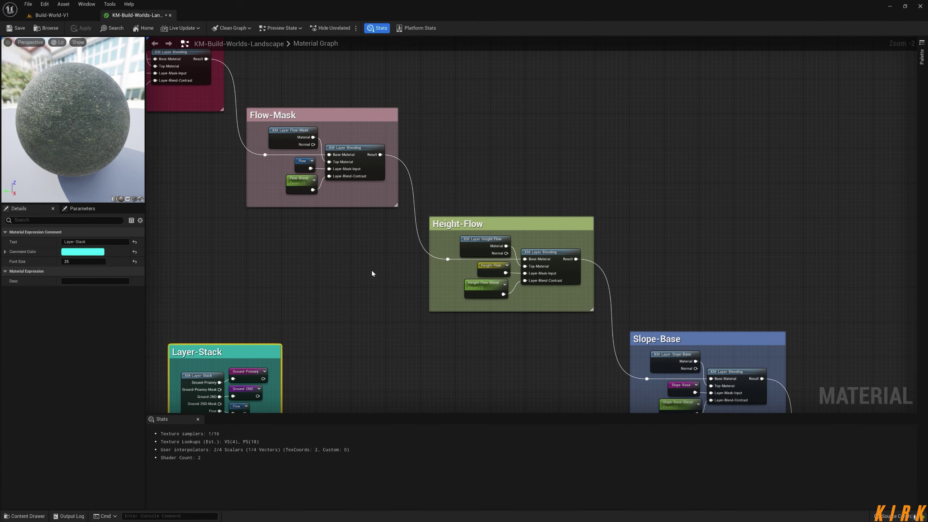
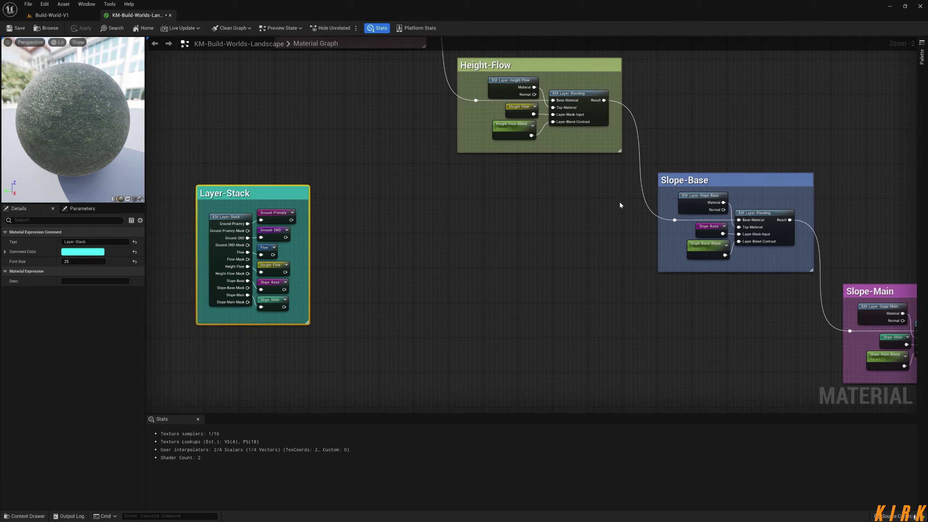
right_drag(451, 205, 538, 228)
right_drag(447, 172, 492, 270)
mouse_move(506, 233)
right_down()
mouse_move(523, 307)
mouse_move(451, 311)
mouse_move(494, 299)
right_up()
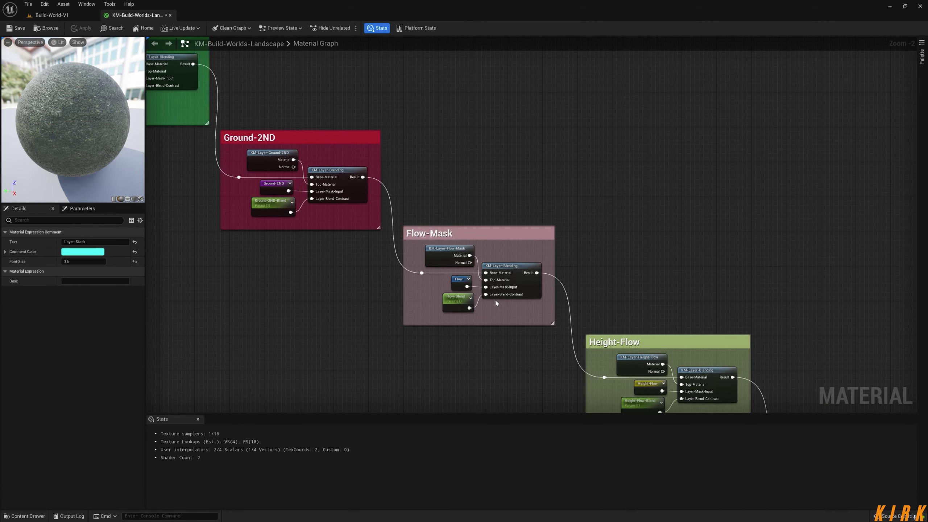
click(450, 250)
double_click(451, 249)
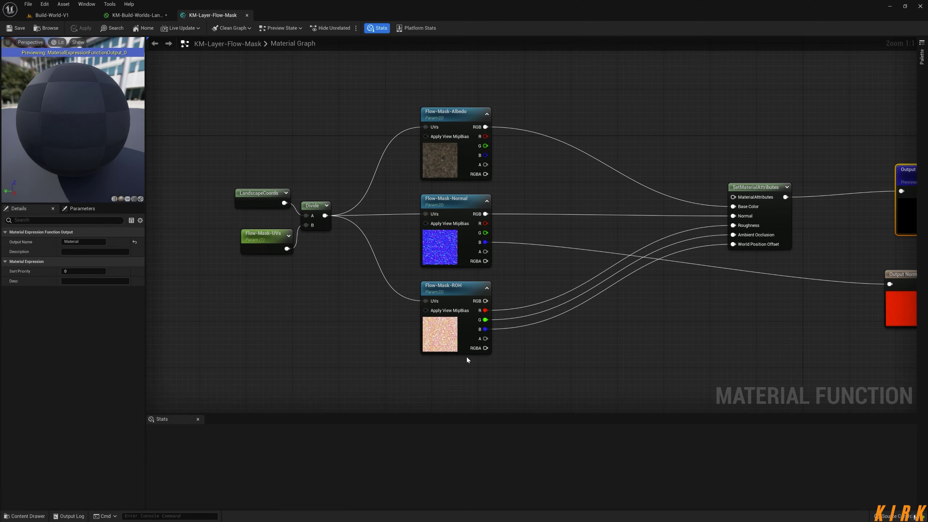
drag(498, 86, 427, 317)
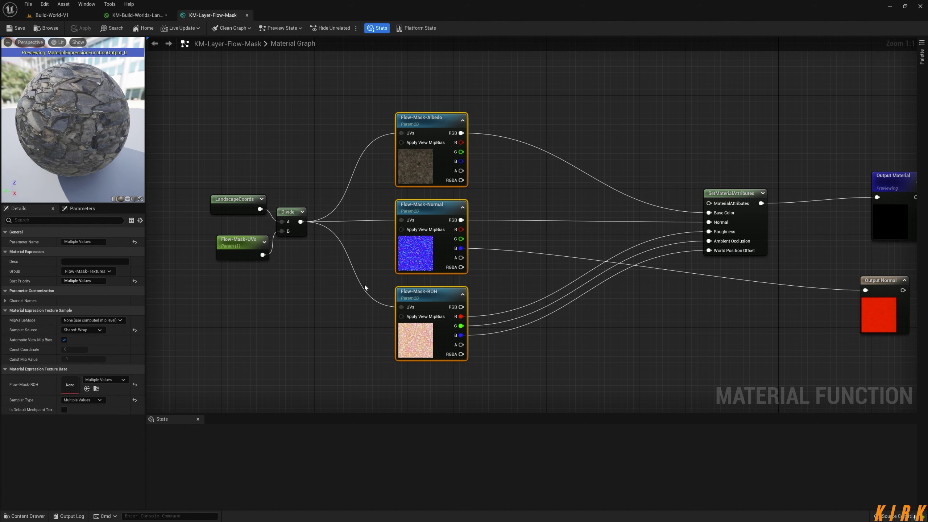
right_drag(480, 273, 400, 276)
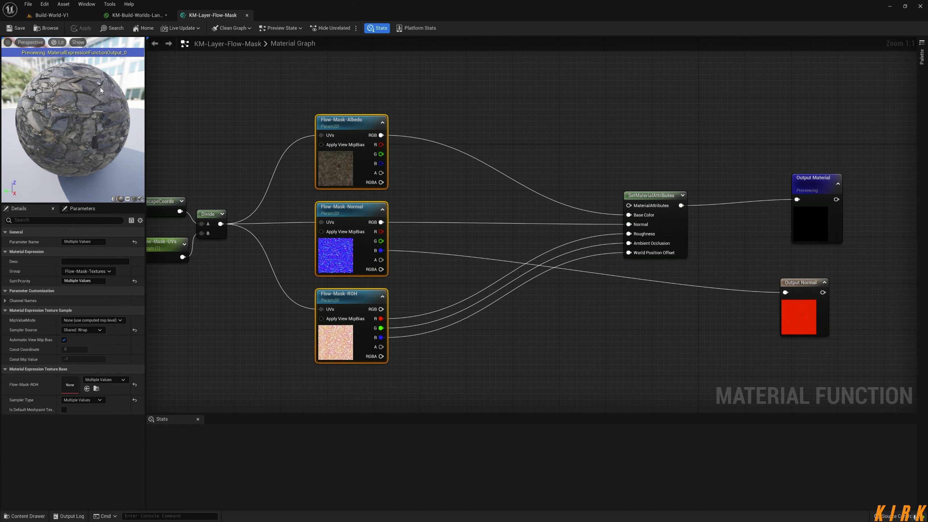
click(247, 15)
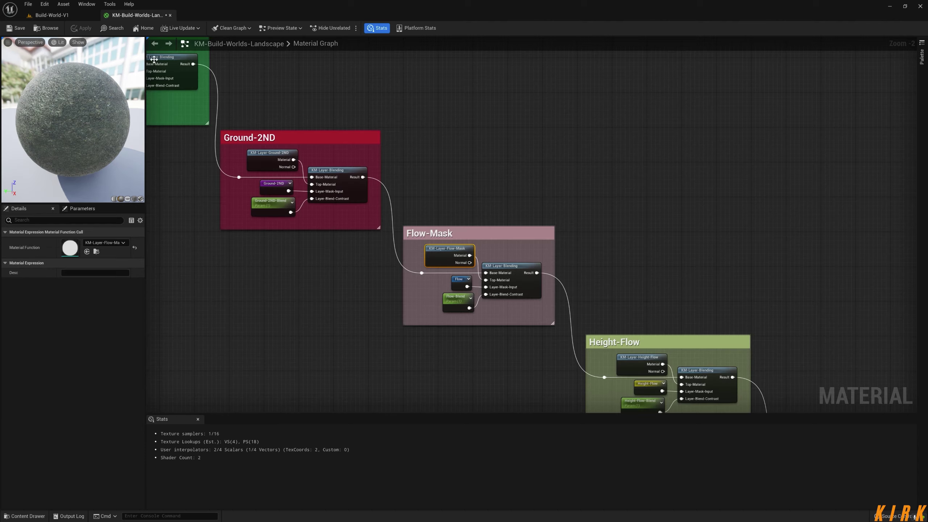
Return to the Build-World-V1 level, select the landscape and open its material instance
click(51, 17)
right_drag(293, 282, 73, 255)
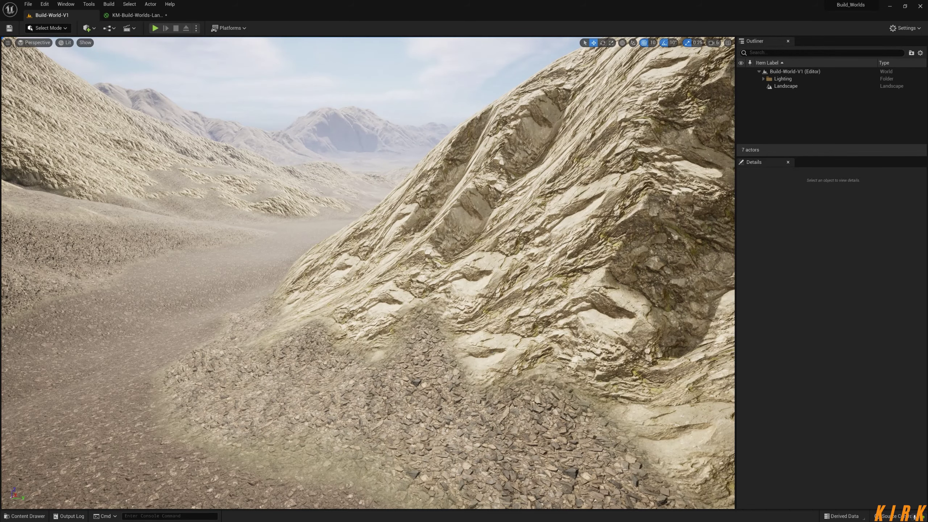
click(591, 289)
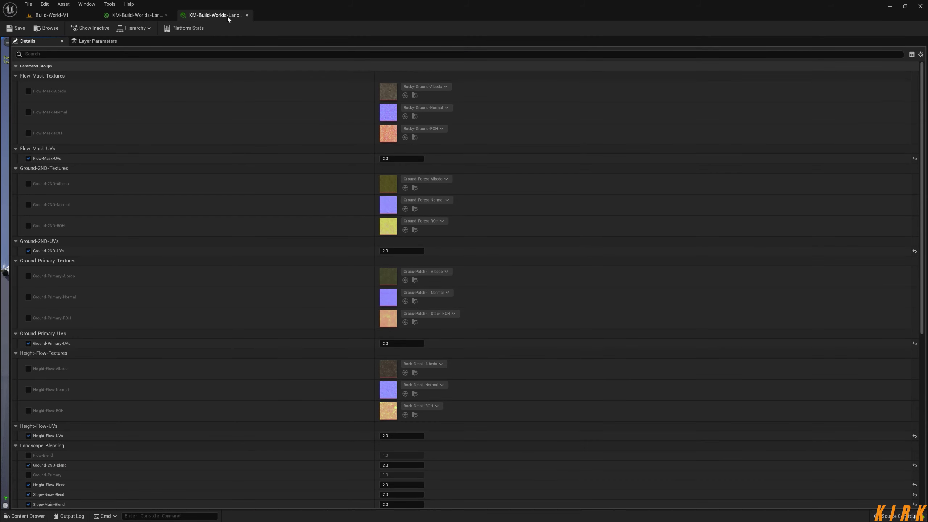
Detach the material instance editor into its own window over the level view and make it taller
drag(229, 16, 670, 97)
click(45, 5)
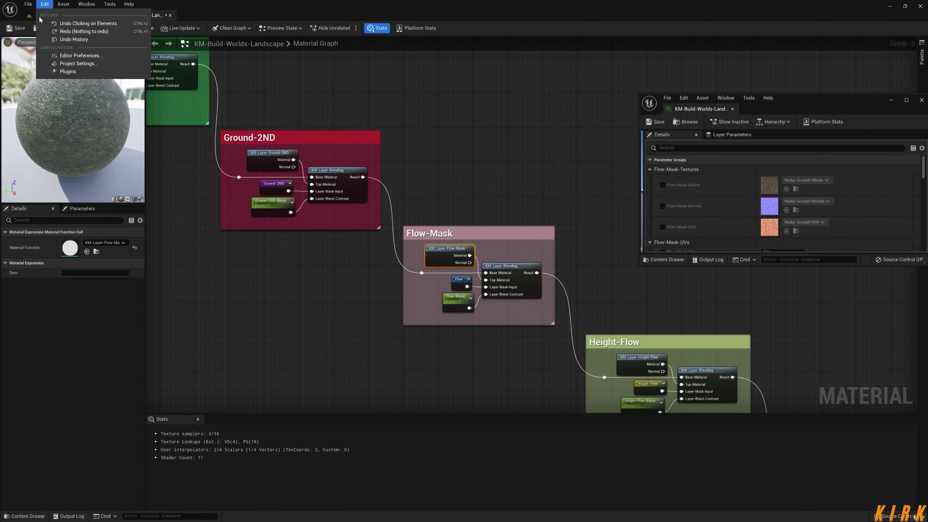
click(34, 16)
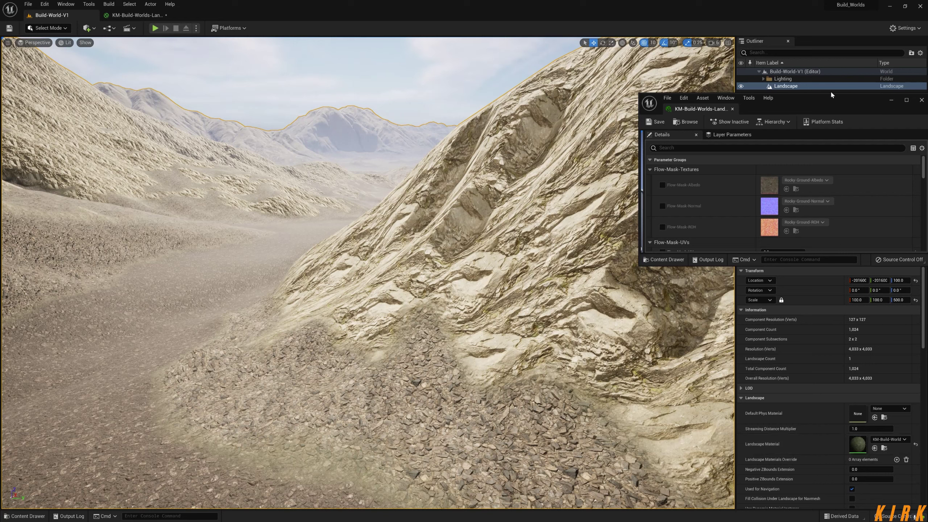
drag(824, 100, 788, 14)
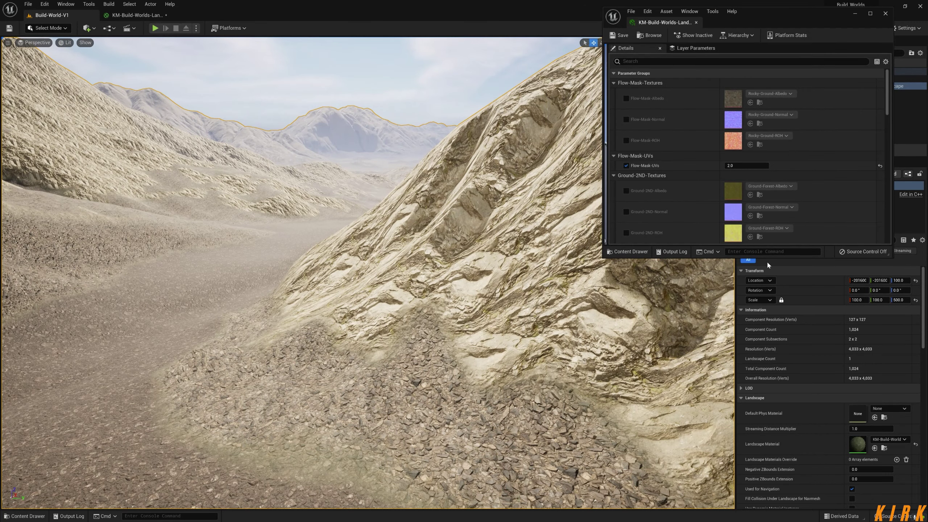
drag(767, 260, 765, 473)
Reset Ground-2ND-Blend, Height-Flow-Blend, Slope-Base-Blend and Slope-Main-Blend to their default of 1.0
scroll(751, 320, down, 5)
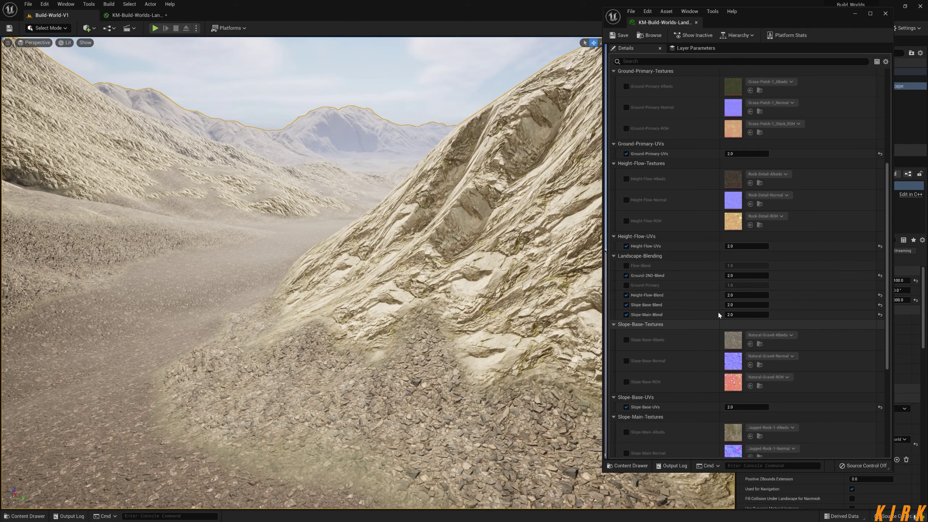
click(880, 275)
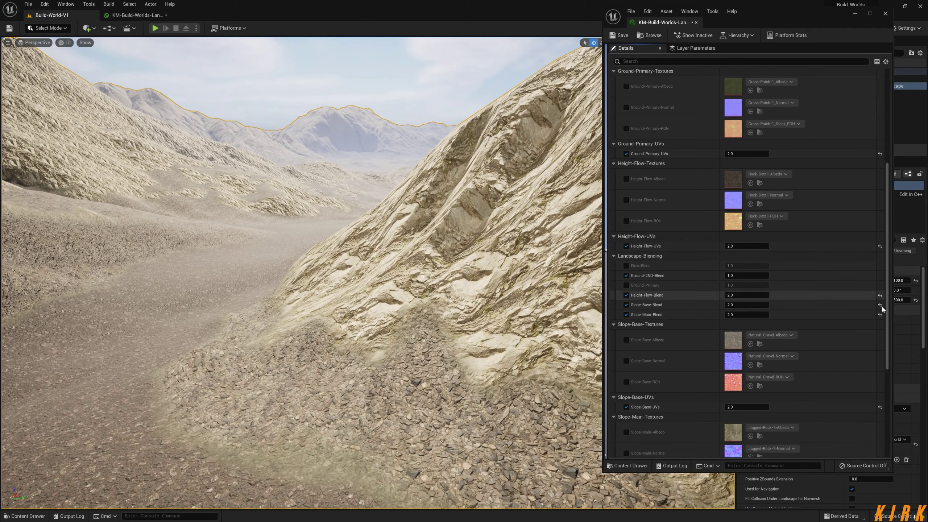
click(880, 305)
click(880, 314)
click(880, 295)
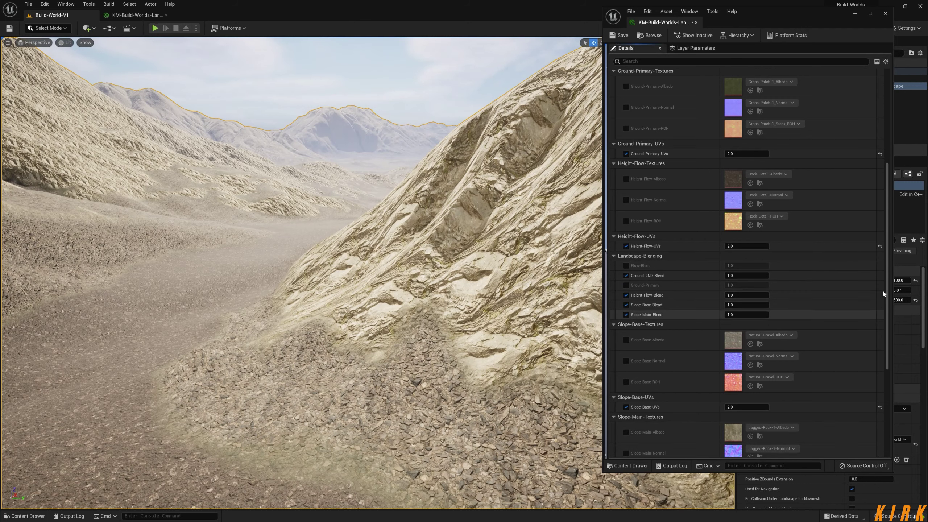
Reset the UV scales of all six layers, from Ground-Primary-UVs to Slope-Main-UVs, to their default of 1.0
click(881, 246)
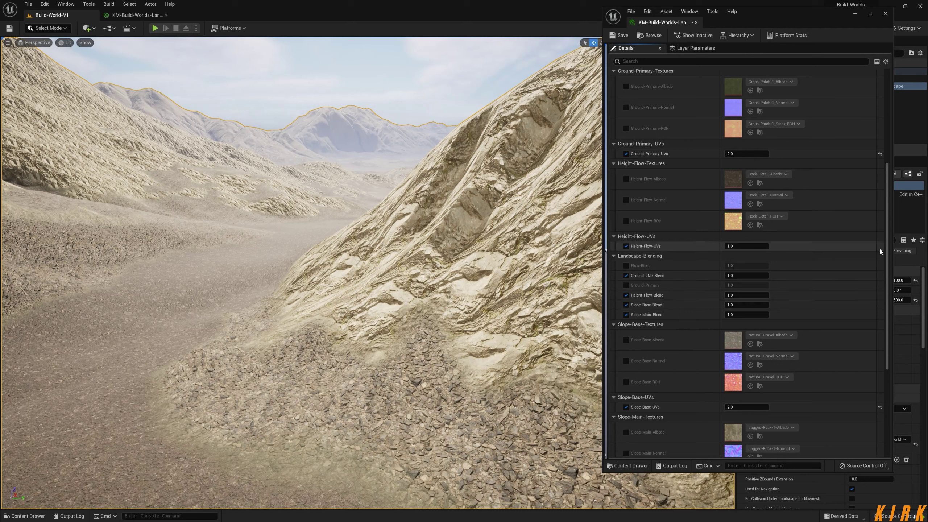
click(880, 154)
scroll(888, 177, up, 5)
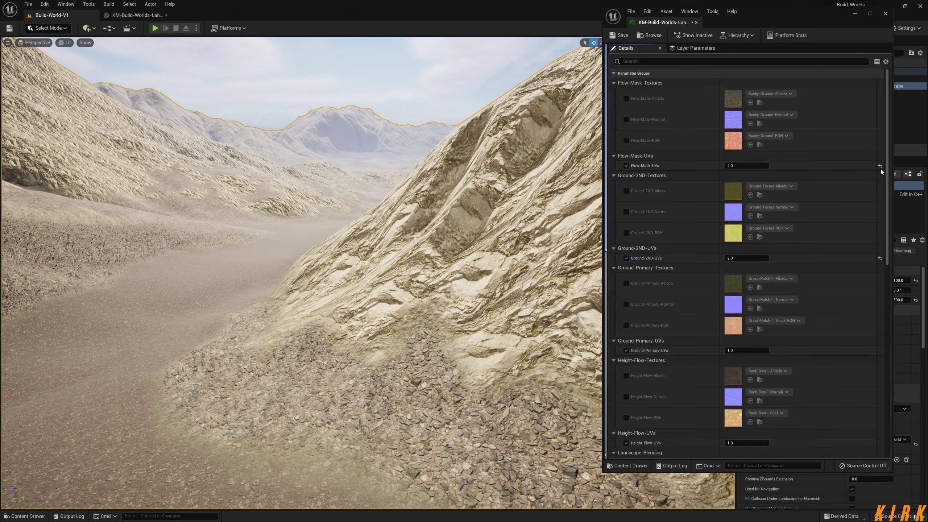
click(881, 166)
click(880, 258)
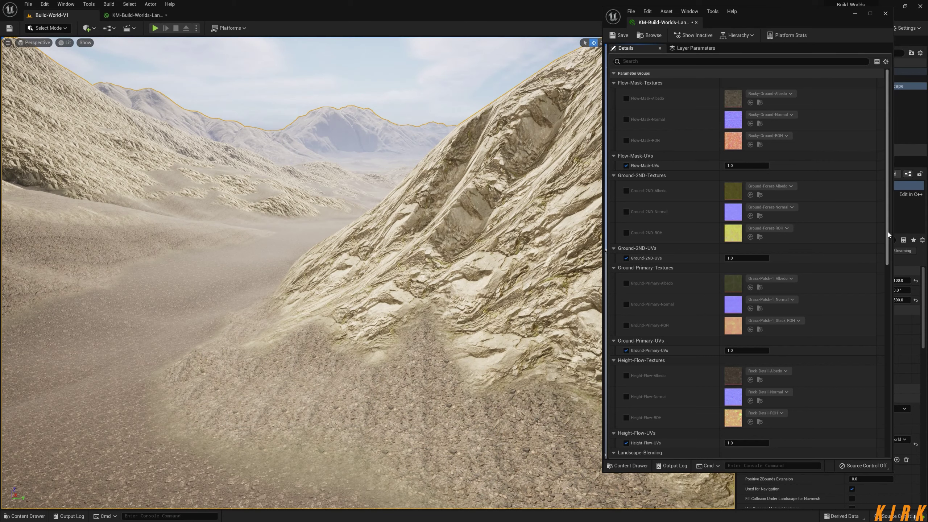
drag(888, 234, 893, 415)
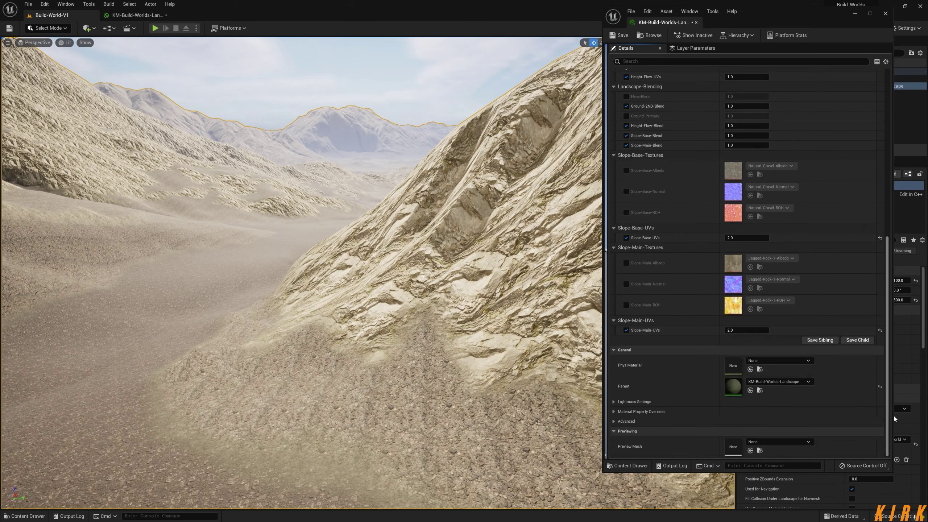
click(881, 238)
click(880, 330)
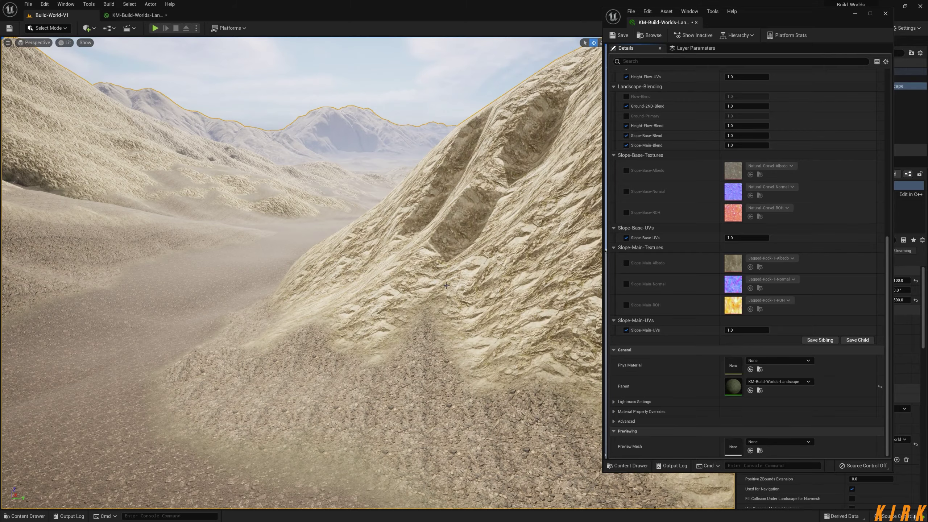
Try Slope-Main-UVs at 3, set it to 5 and check the rock tiling on the mountain slopes
right_drag(447, 285, 647, 300)
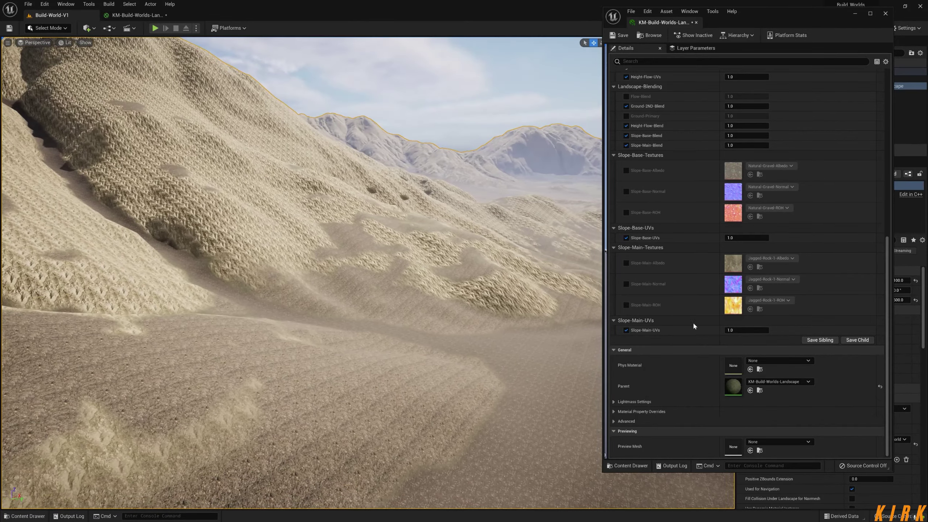
click(747, 331)
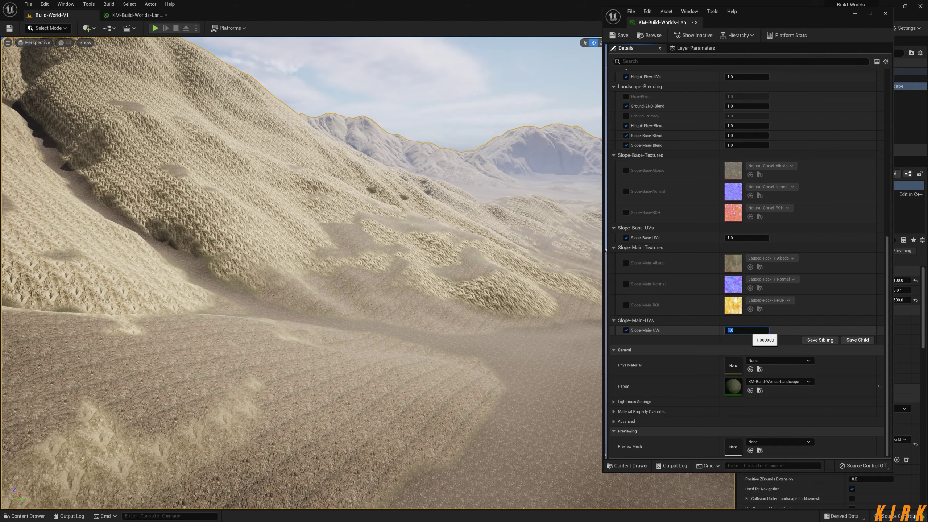
text(3)
key(Return)
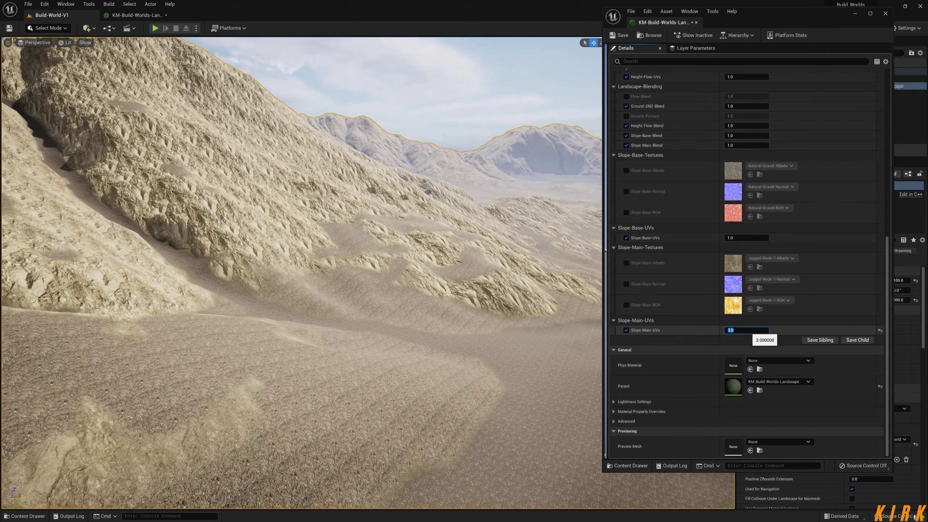
text(5)
key(Return)
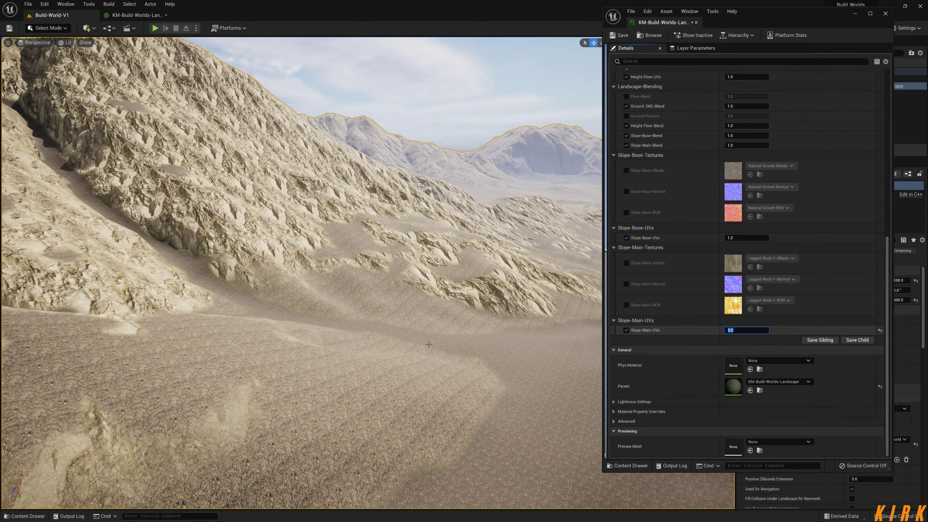
right_drag(475, 270, 427, 219)
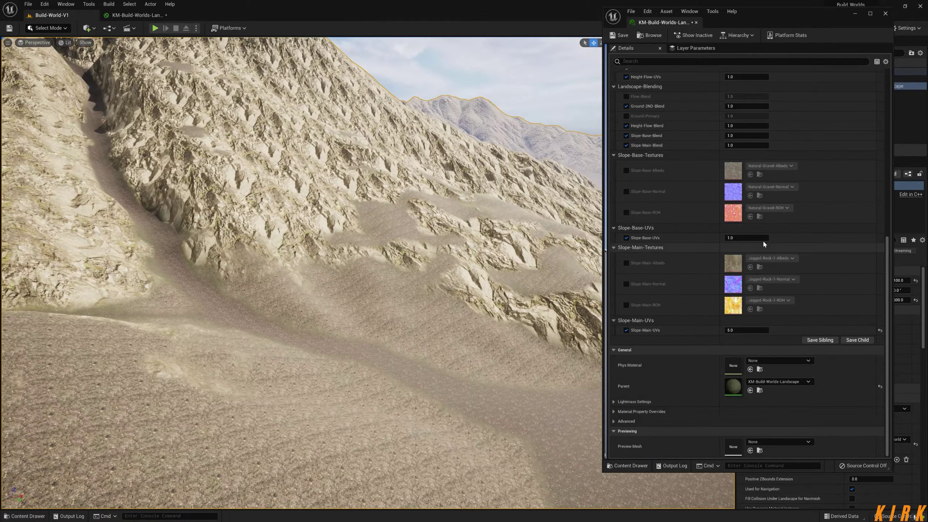
Set Slope-Base-UVs to 5 and check the slope base tiling around the hills and valley floor
click(763, 238)
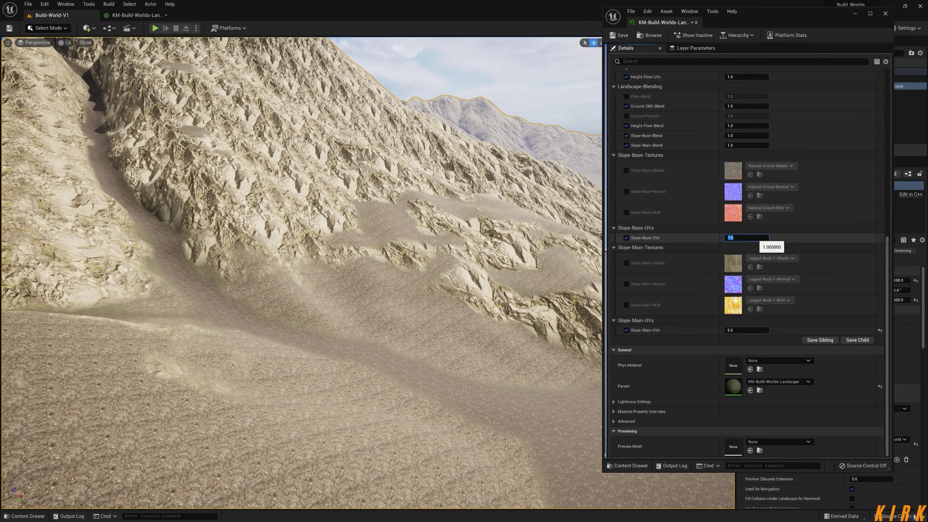
text(5)
key(Return)
right_drag(438, 264, 470, 284)
key(w)
key(w)
key(s)
Enable the Flow-Blend and Ground-Primary overrides in the Landscape-Blending group and frame the rocky hill's base
scroll(733, 247, up, 5)
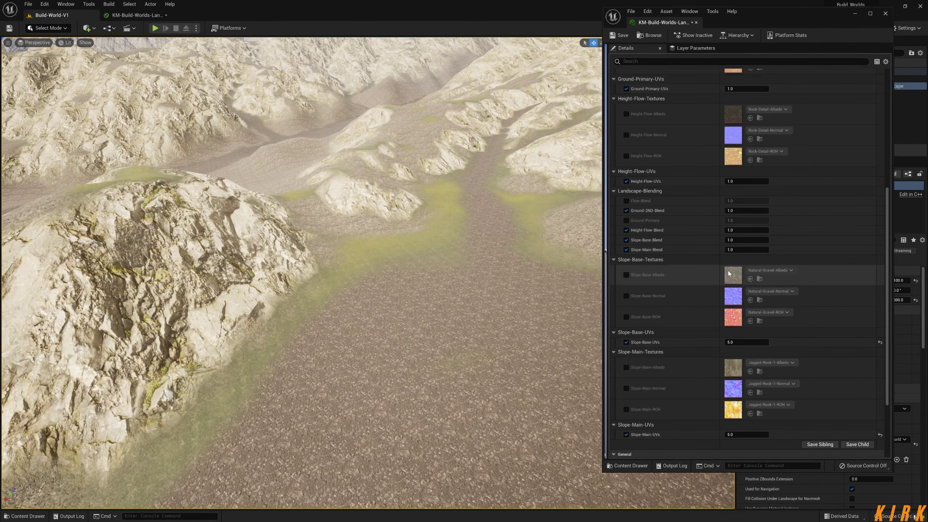
click(626, 201)
click(625, 220)
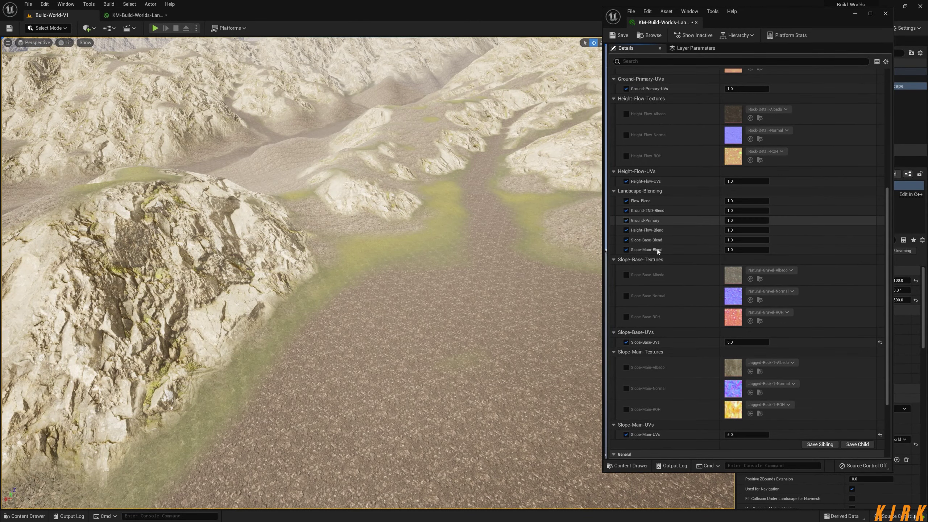
right_drag(449, 257, 406, 271)
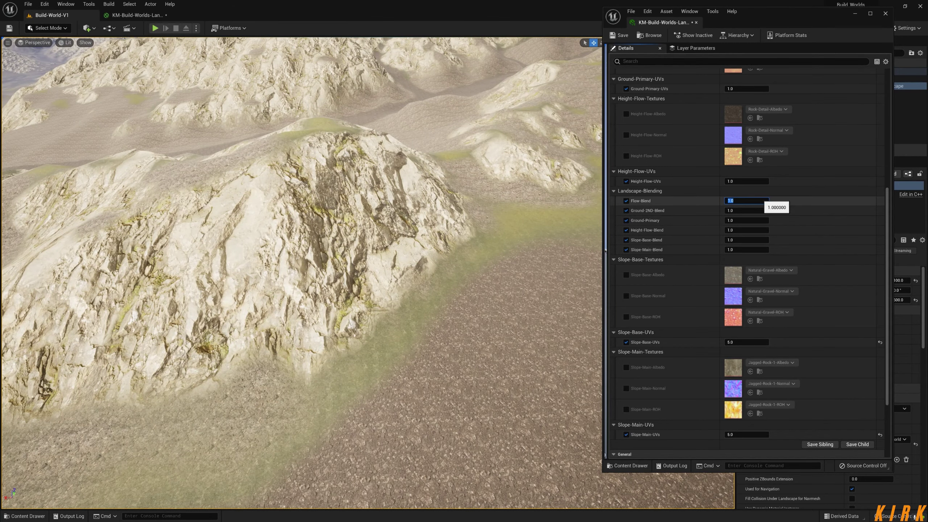
Set all six Landscape-Blending values, from Flow-Blend to Slope-Main-Blend, to 2
click(765, 201)
text(2)
key(Return)
key(Tab)
text(2)
key(Return)
key(Tab)
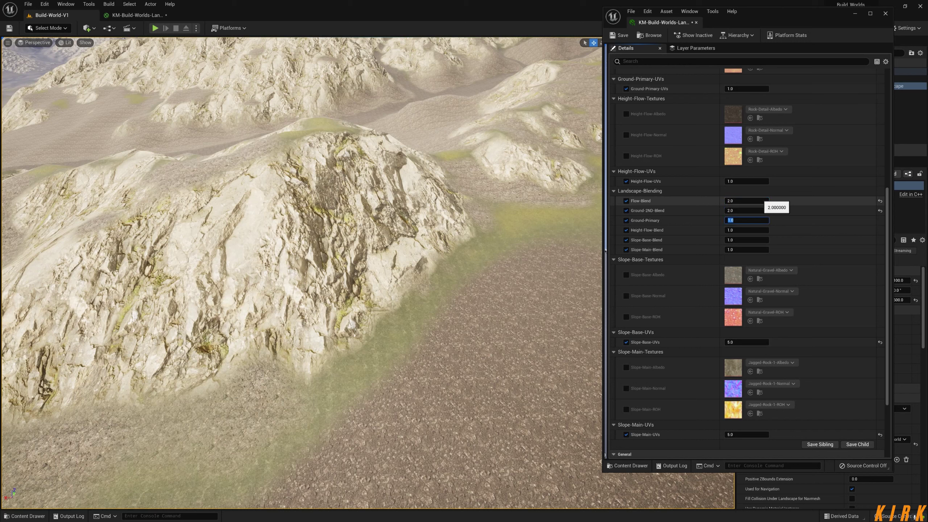
text(2)
key(Return)
key(Tab)
text(2)
key(Return)
key(Tab)
text(2)
key(Return)
key(Tab)
text(2)
key(Return)
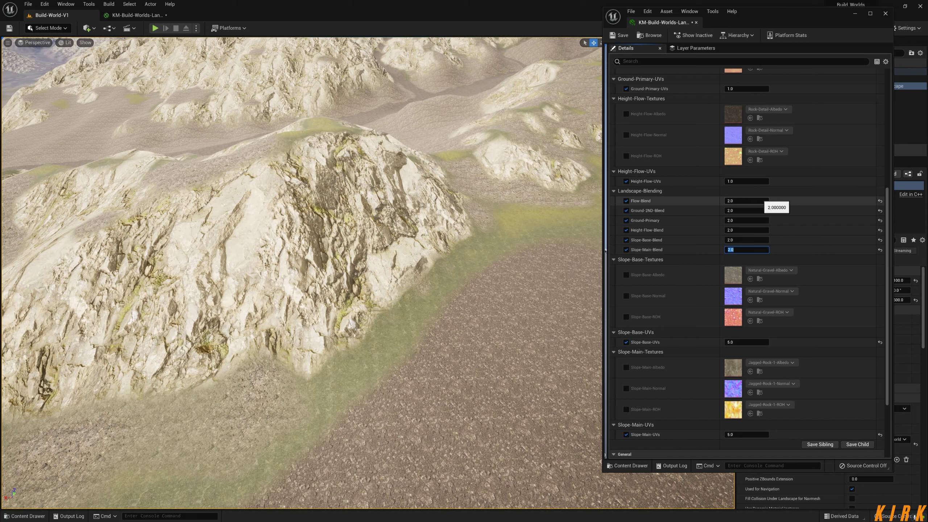
Try Slope-Main-Blend at 1, 0 and 50 to compare the rock edge's softness, and set it to 0.1
text(1)
key(Return)
text(0)
key(Return)
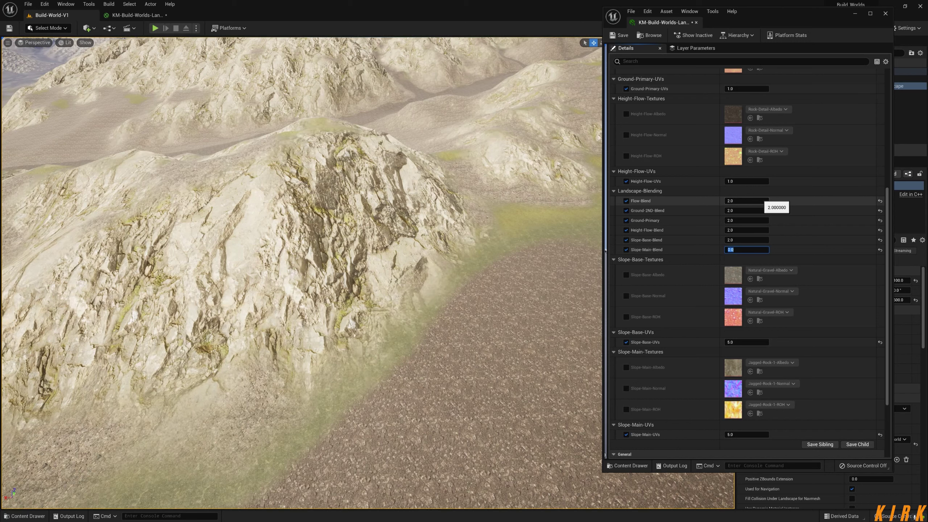
text(50)
key(Return)
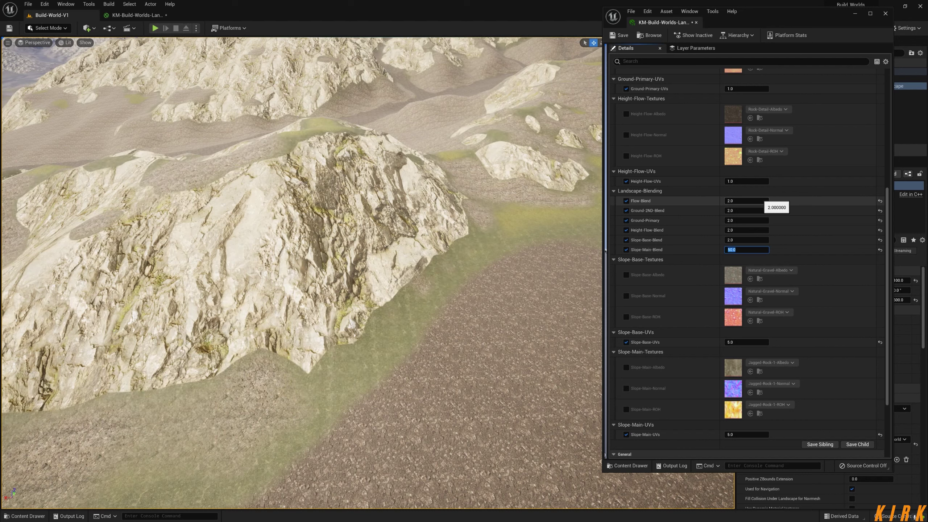
text(1)
key(Return)
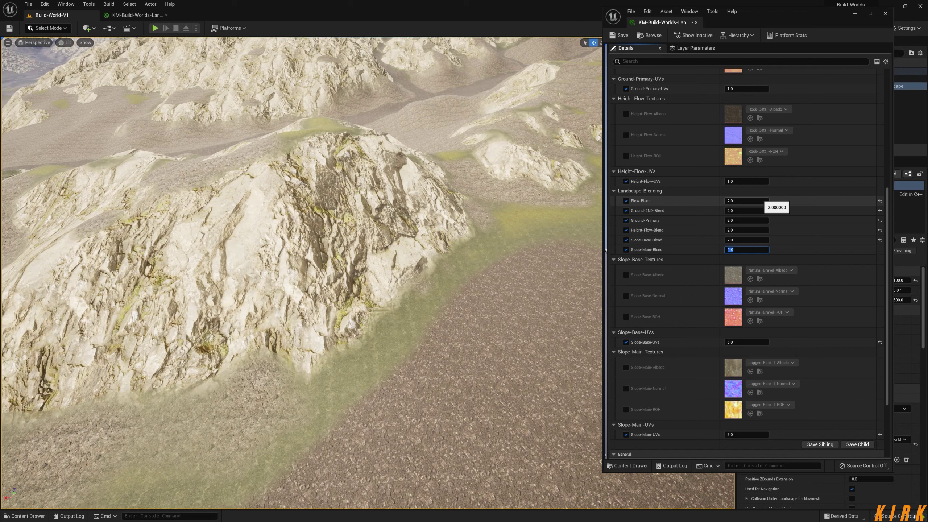
text(0.1)
key(Return)
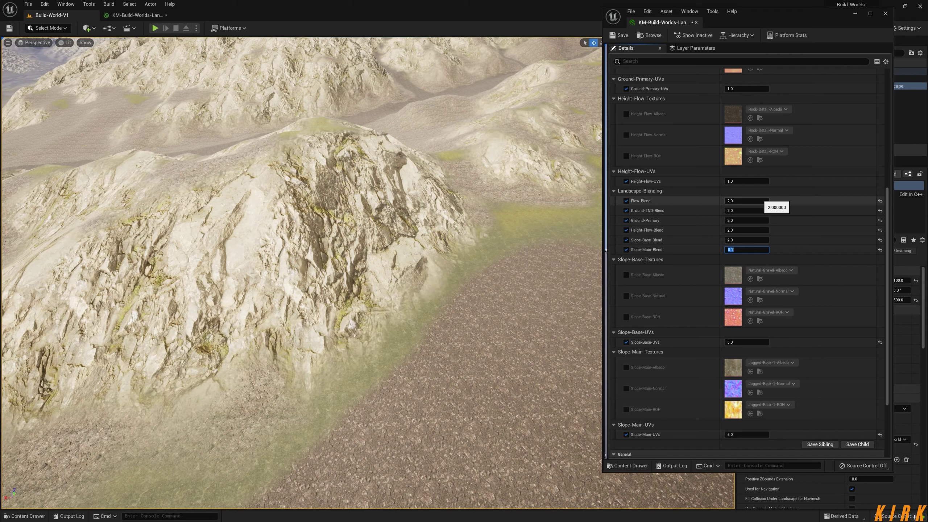
Fly over the landscape and examine the layer blending and texture tiling on the slopes, valleys and distant plains
right_drag(387, 284, 325, 274)
key(w)
key(s)
key(w)
key(w)
key(s)
key(s)
key(w)
key(w)
key(s)
key(w)
key(s)
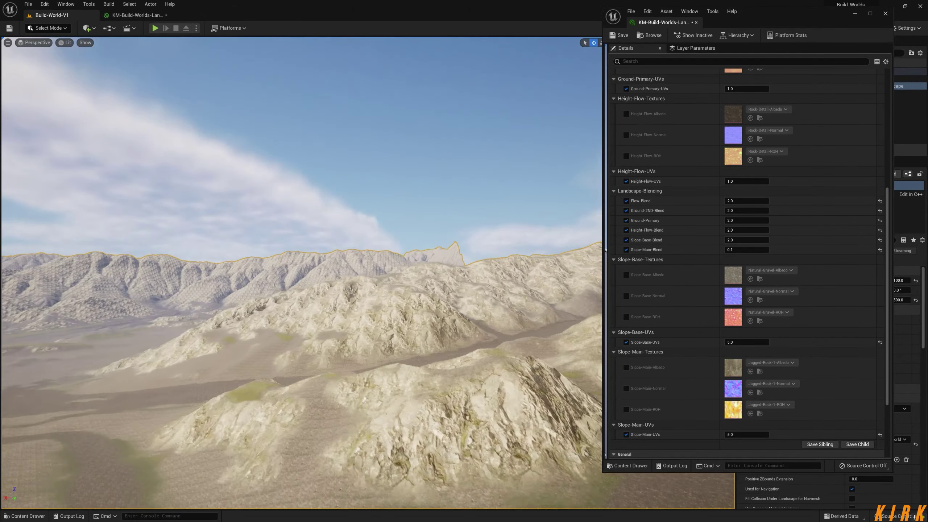
right_drag(302, 272, 274, 300)
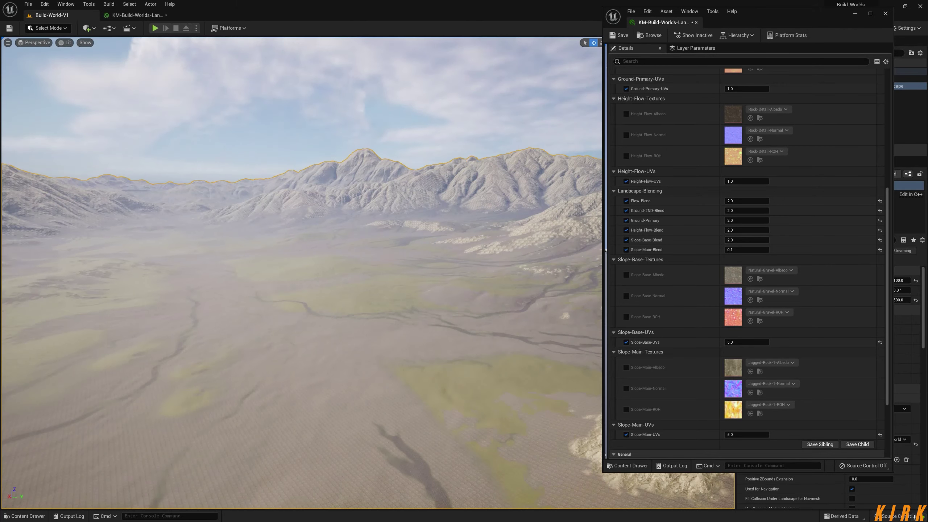
click(696, 23)
key(w)
right_drag(360, 307, 248, 318)
key(s)
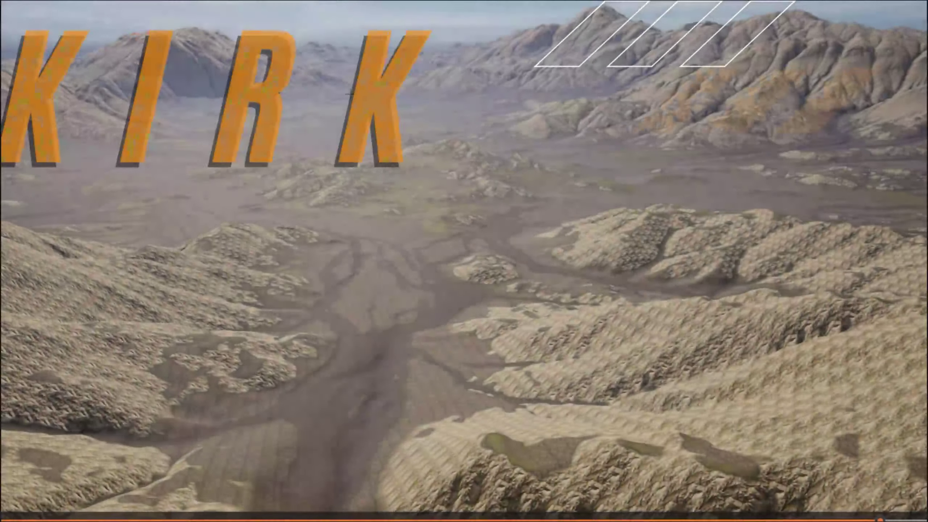